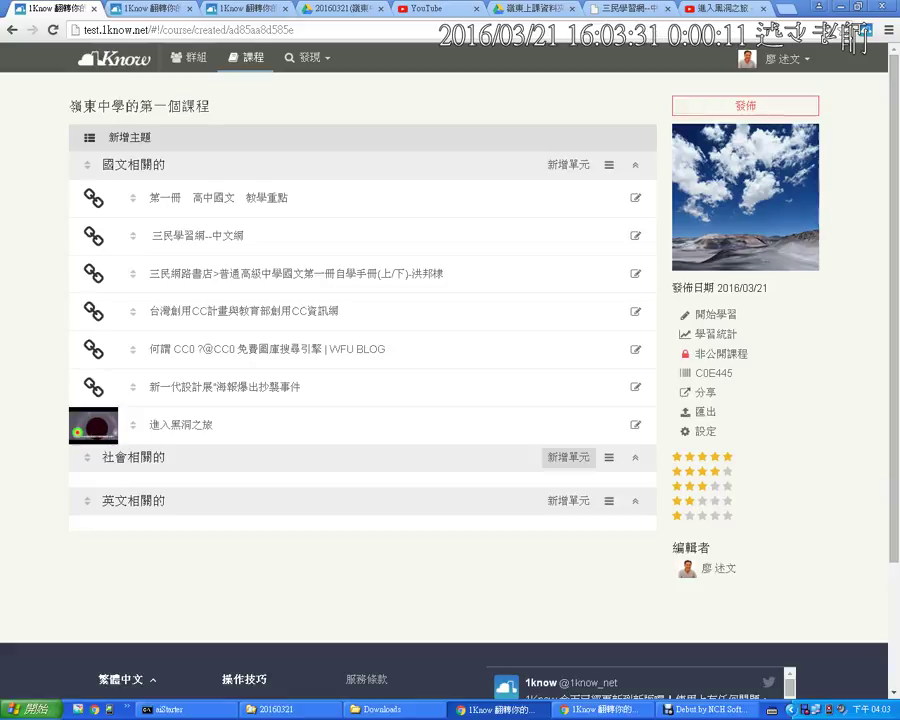
# Start a new video unit under the 社會相關的 topic and open the YouTube video 原來鉛筆是這麼製作出來的 as its source.
pyautogui.click(568, 457)
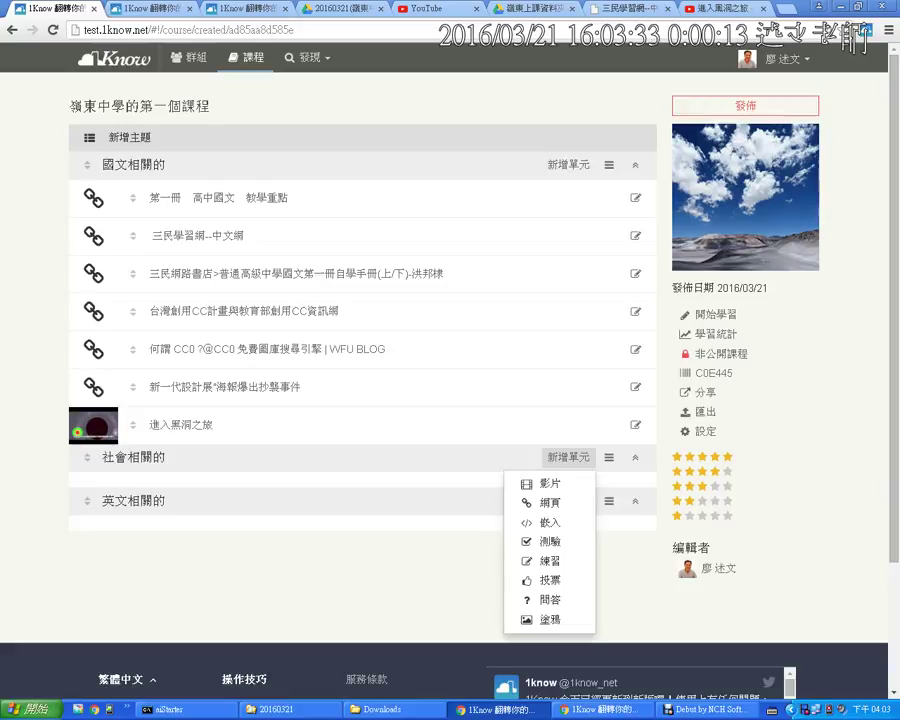
pyautogui.click(545, 483)
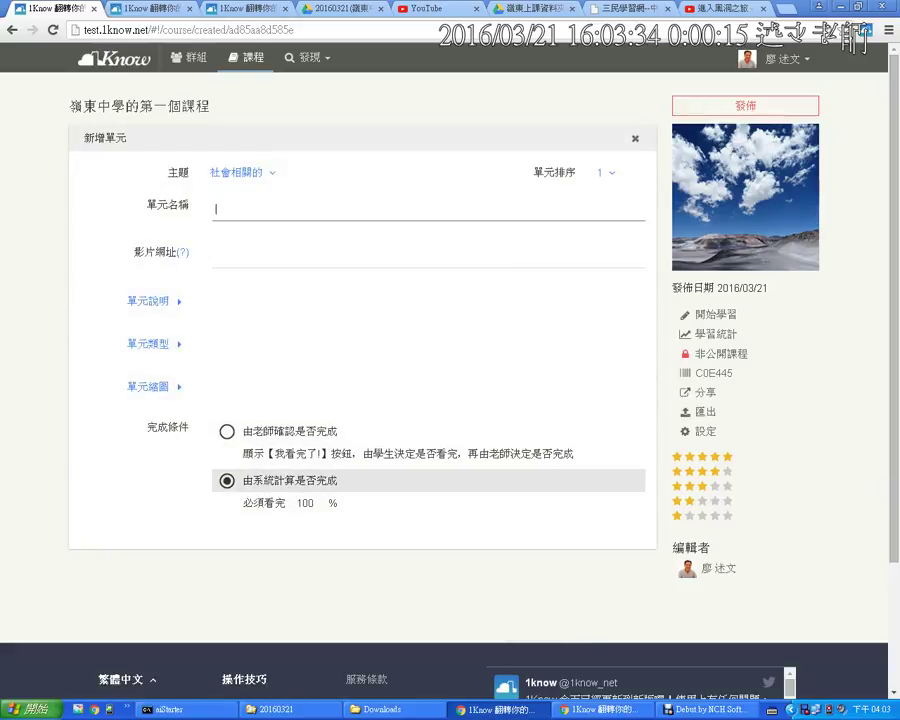
pyautogui.click(726, 9)
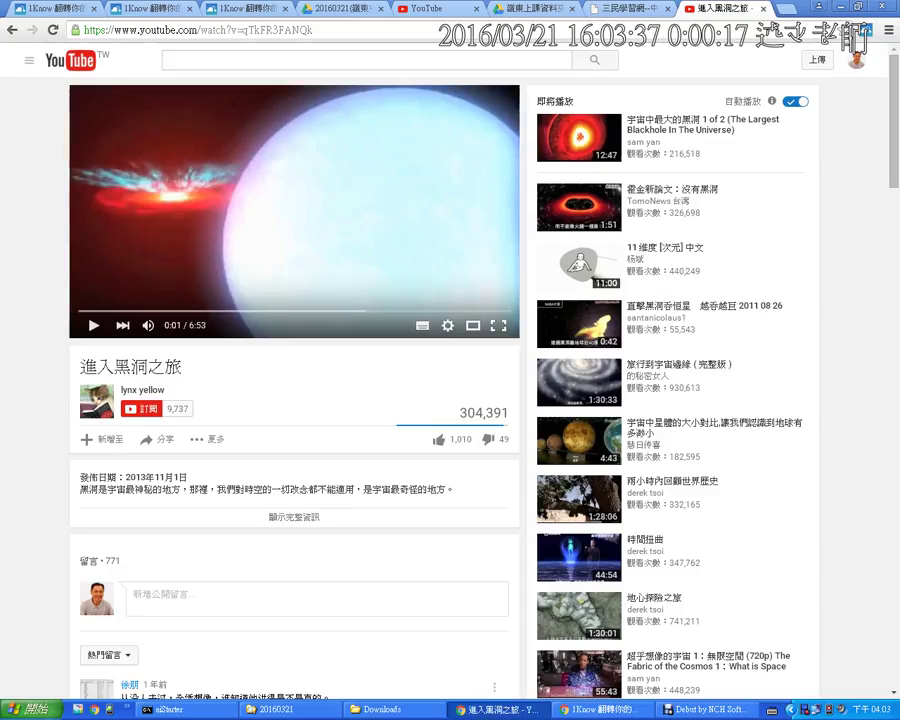
pyautogui.click(12, 30)
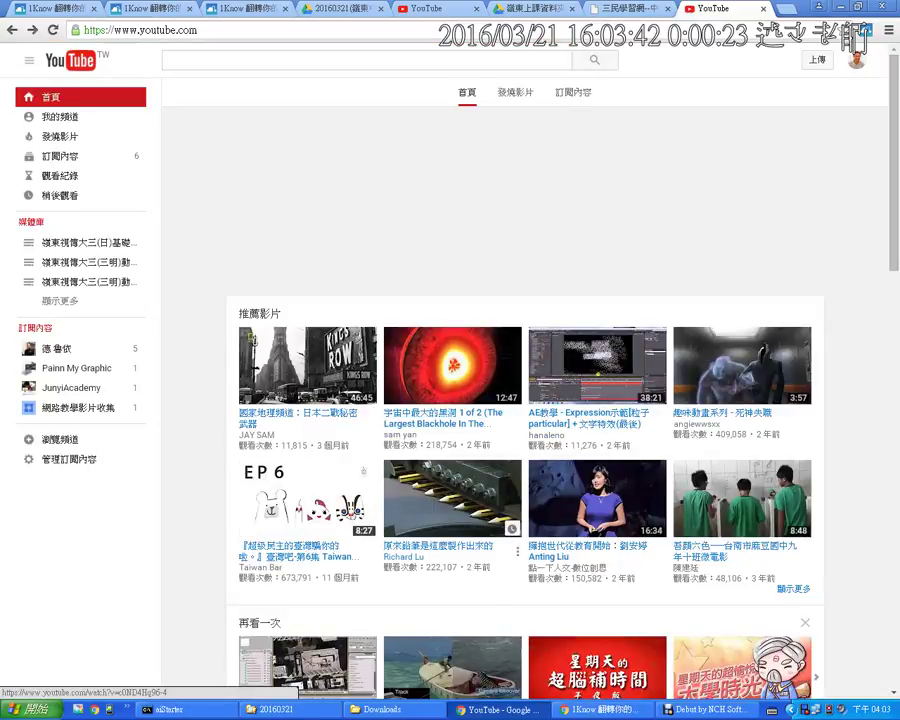
pyautogui.click(437, 546)
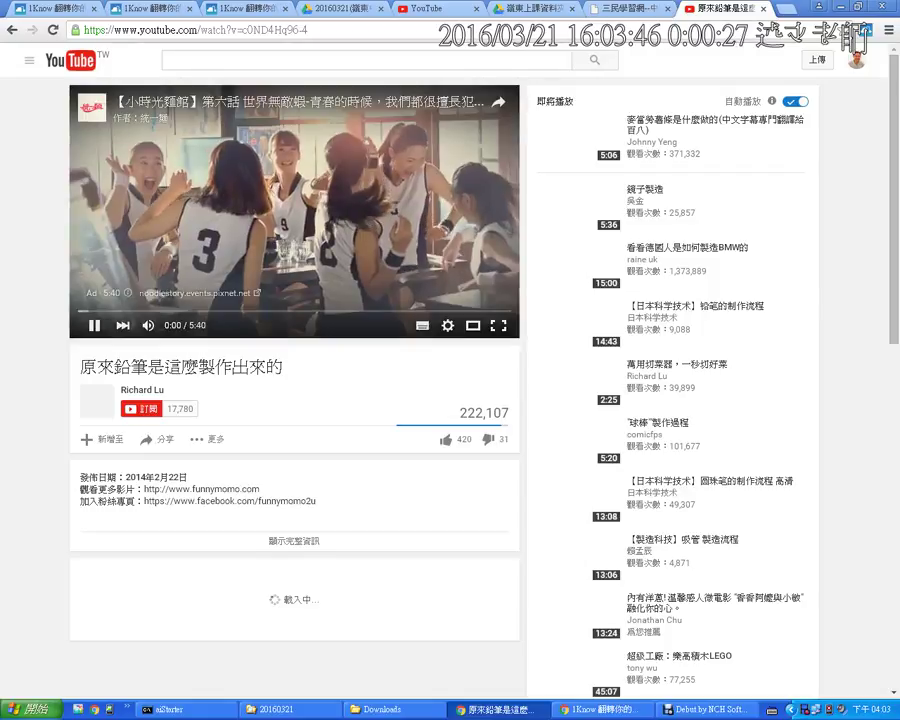
# Pause the YouTube video, copy its address and paste it as the new 1Know unit's video URL.
pyautogui.click(94, 325)
pyautogui.click(196, 30)
pyautogui.rightClick(288, 28)
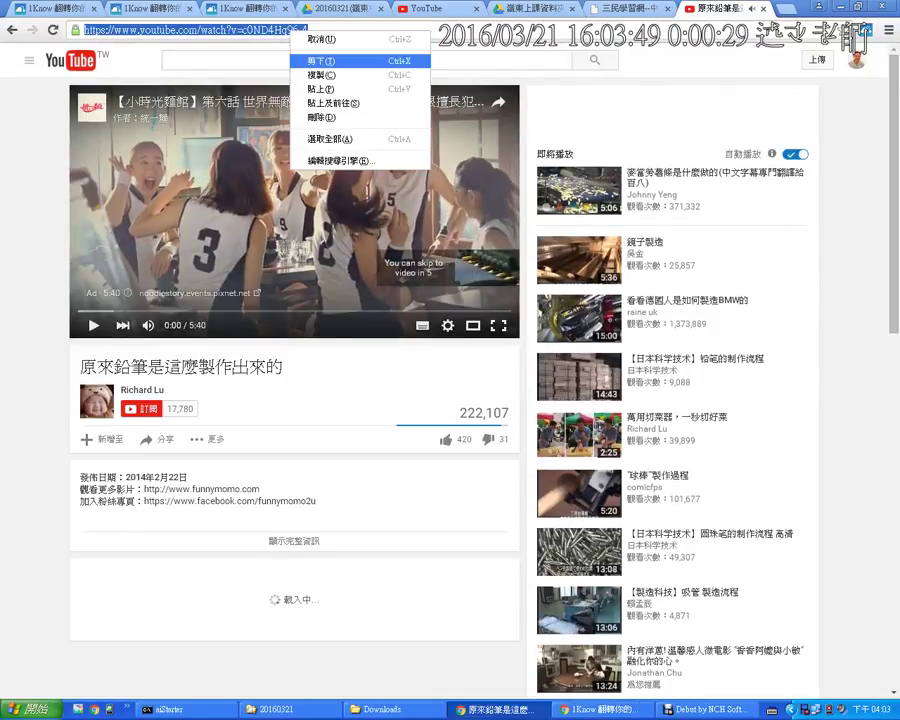
pyautogui.click(330, 76)
pyautogui.click(52, 9)
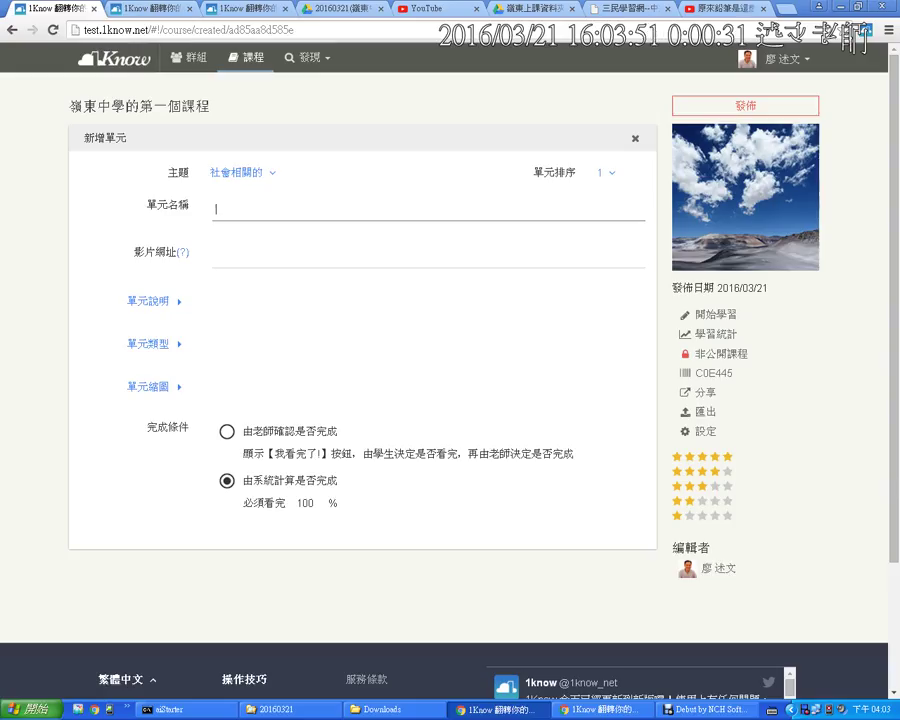
pyautogui.click(234, 256)
pyautogui.rightClick(234, 256)
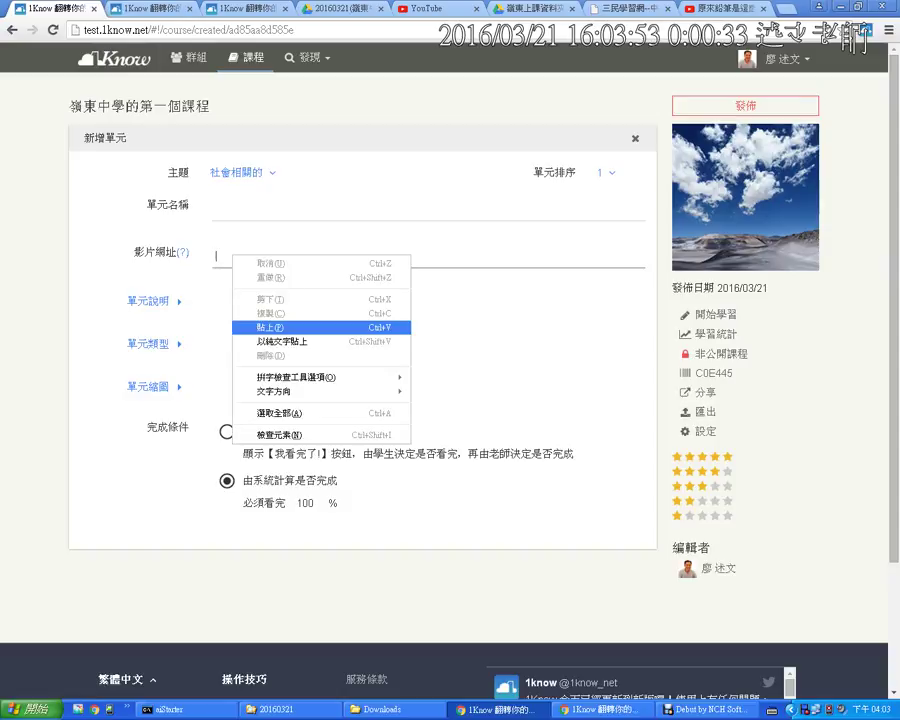
pyautogui.click(270, 322)
pyautogui.tripleClick(270, 210)
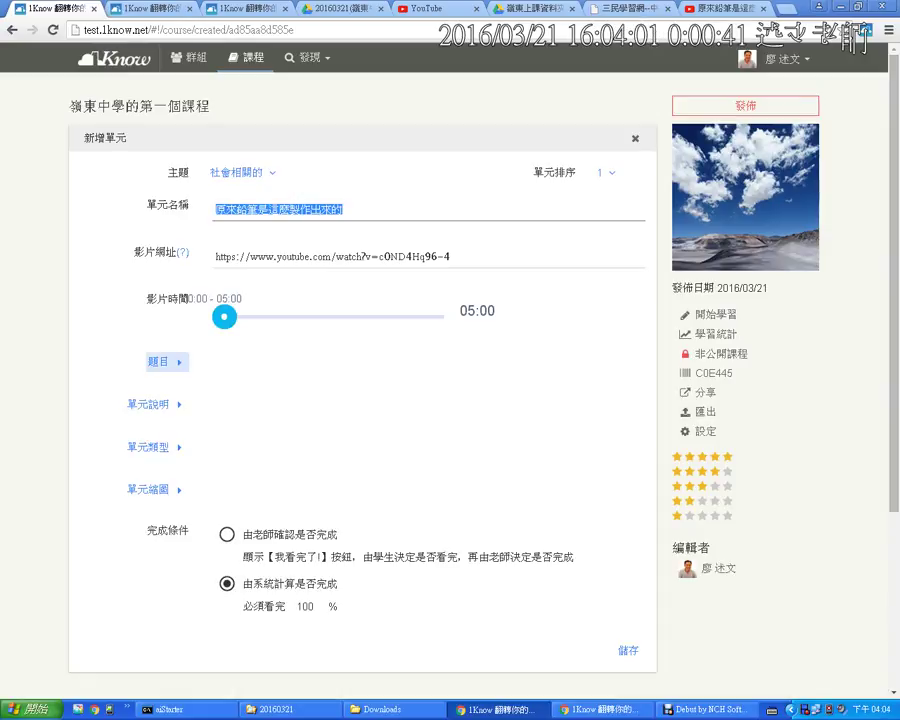
# Add a quiz question to the video unit with the text 請問你知道鉛筆是如何製作的嗎？.
pyautogui.click(166, 362)
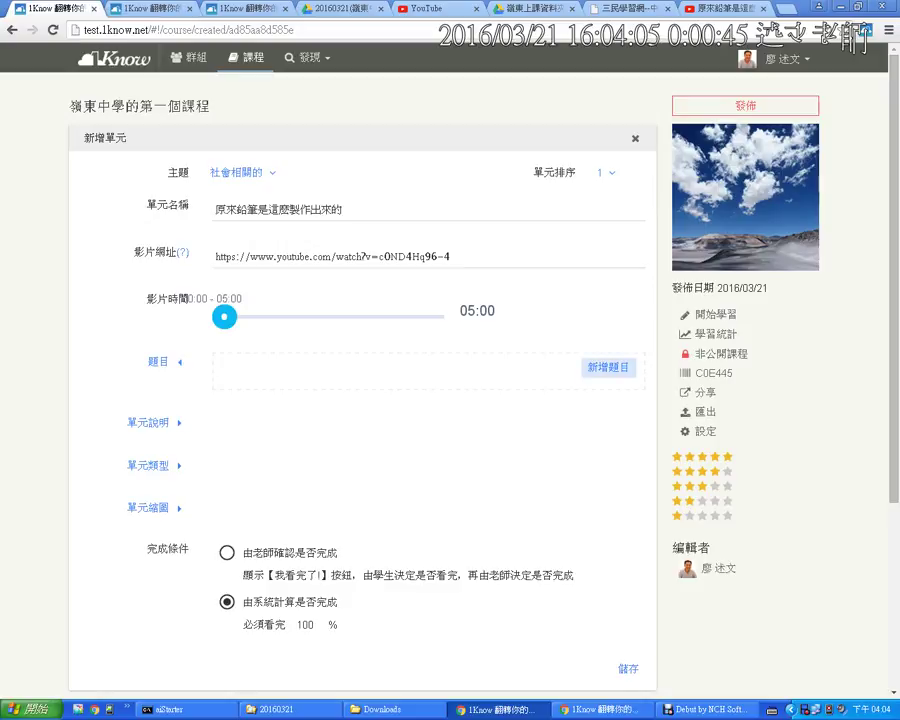
pyautogui.click(608, 367)
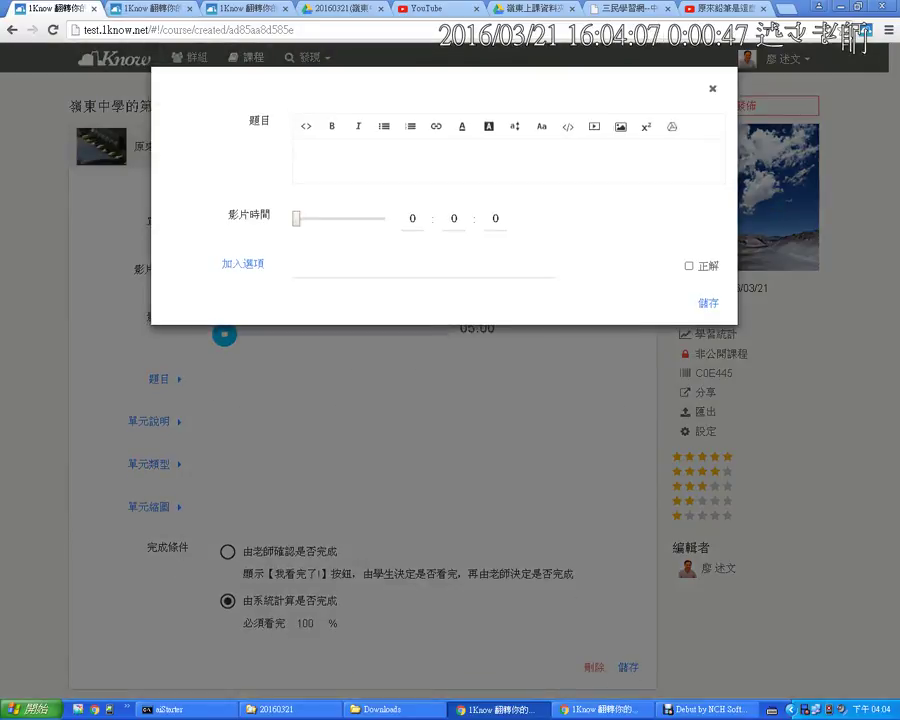
pyautogui.click(302, 155)
pyautogui.hotkey('ctrl', 'space')
pyautogui.write('請M')
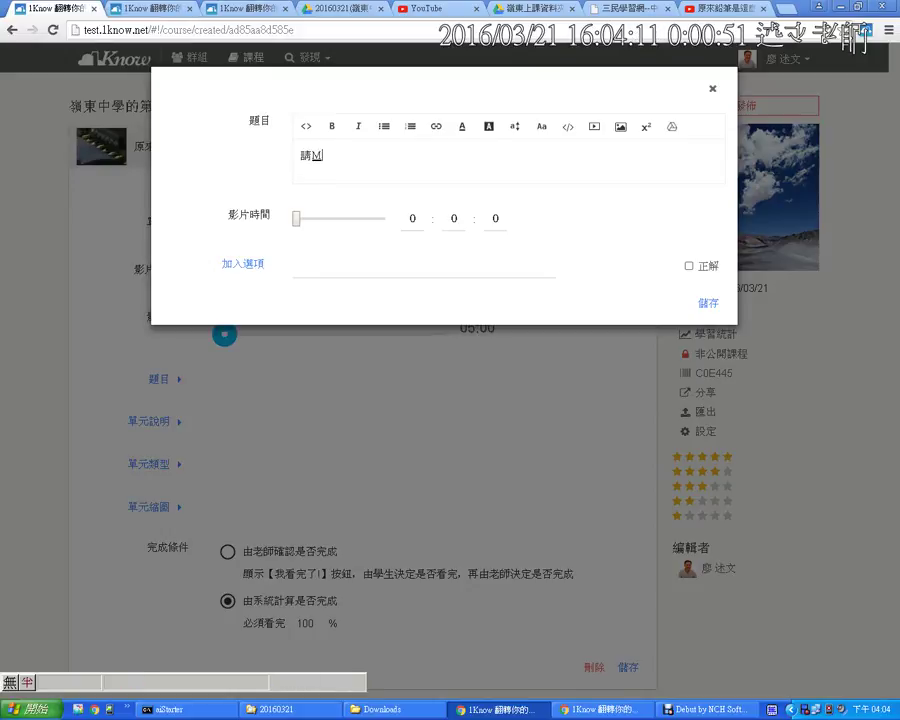
pyautogui.write('你WL')
pyautogui.press('BackSpace')
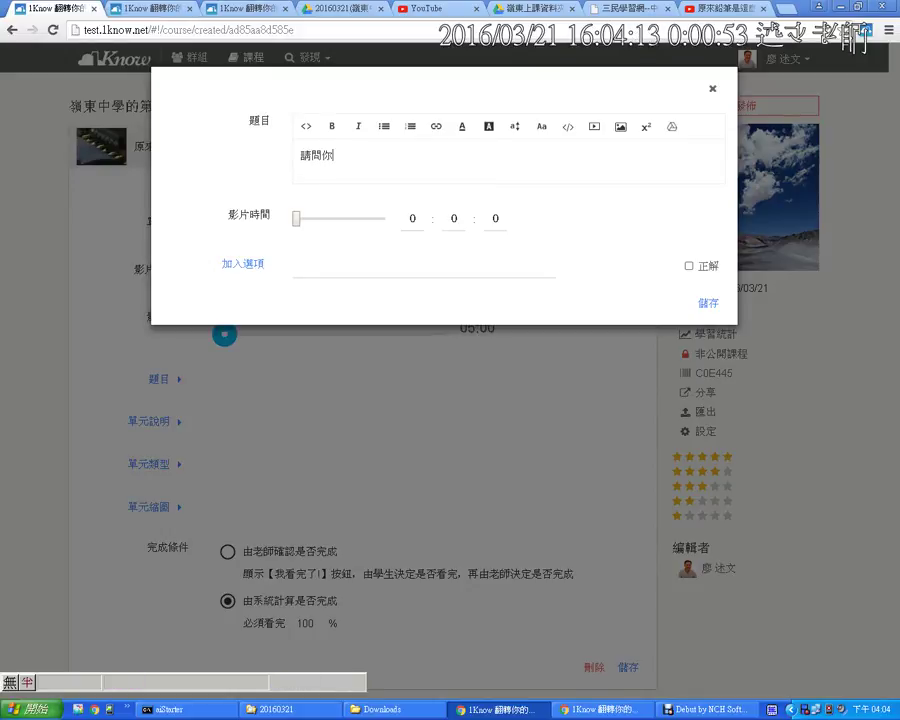
pyautogui.write('知BTM')
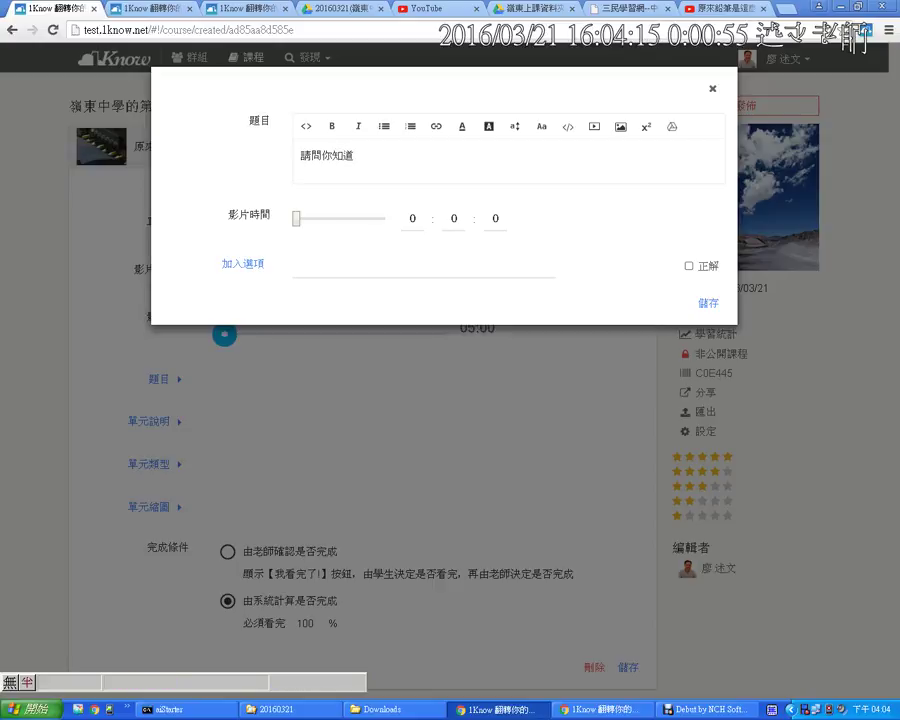
pyautogui.write('ZR')
pyautogui.press('space')
pyautogui.press('BackSpace')
pyautogui.write('z')
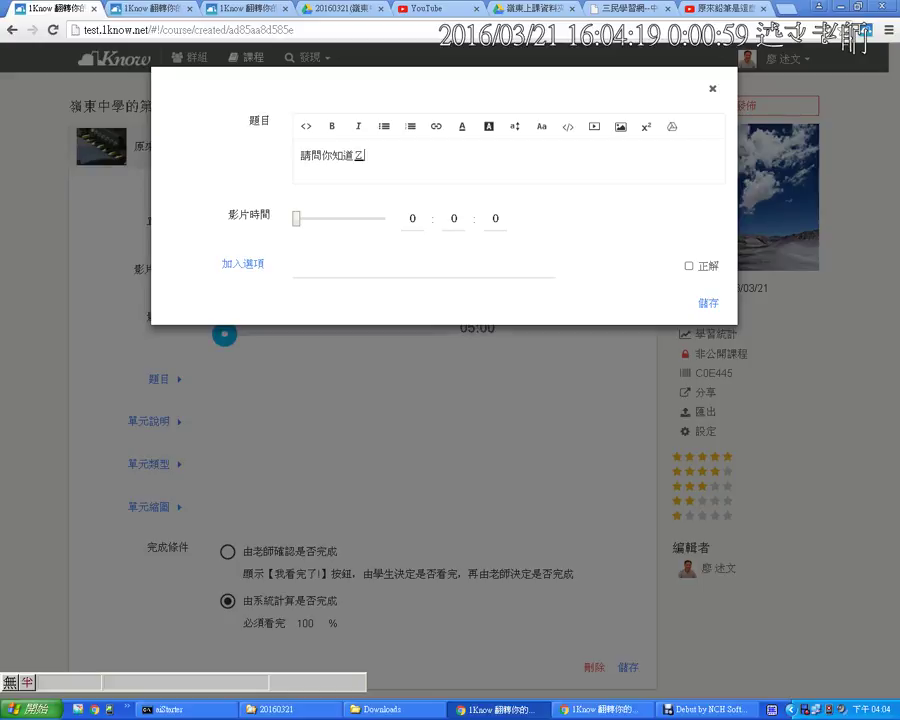
pyautogui.write('aro鉛筆是如pt')
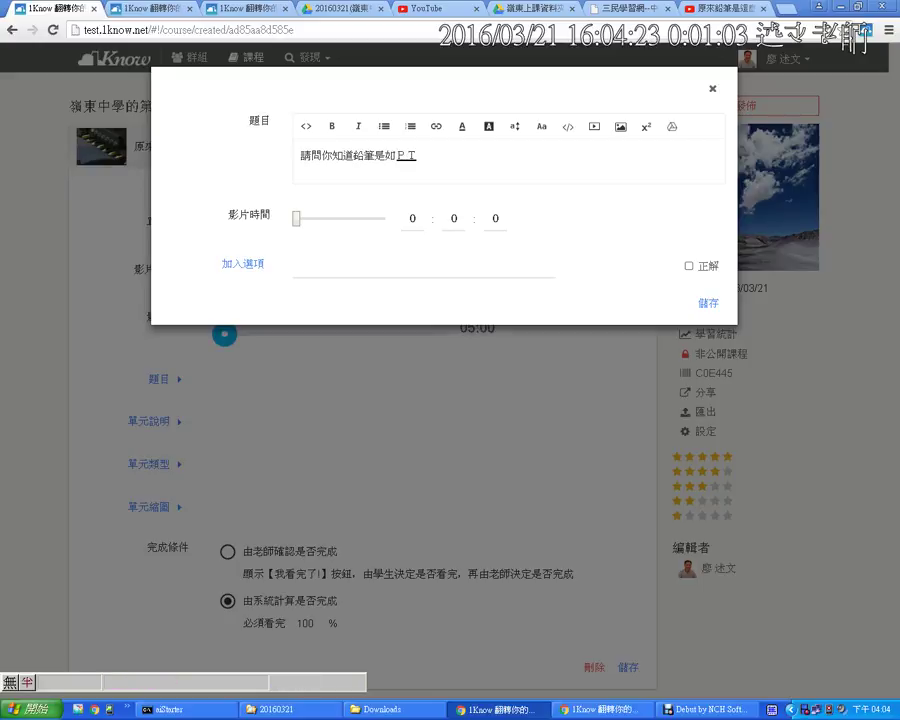
pyautogui.write('製pv嗎s')
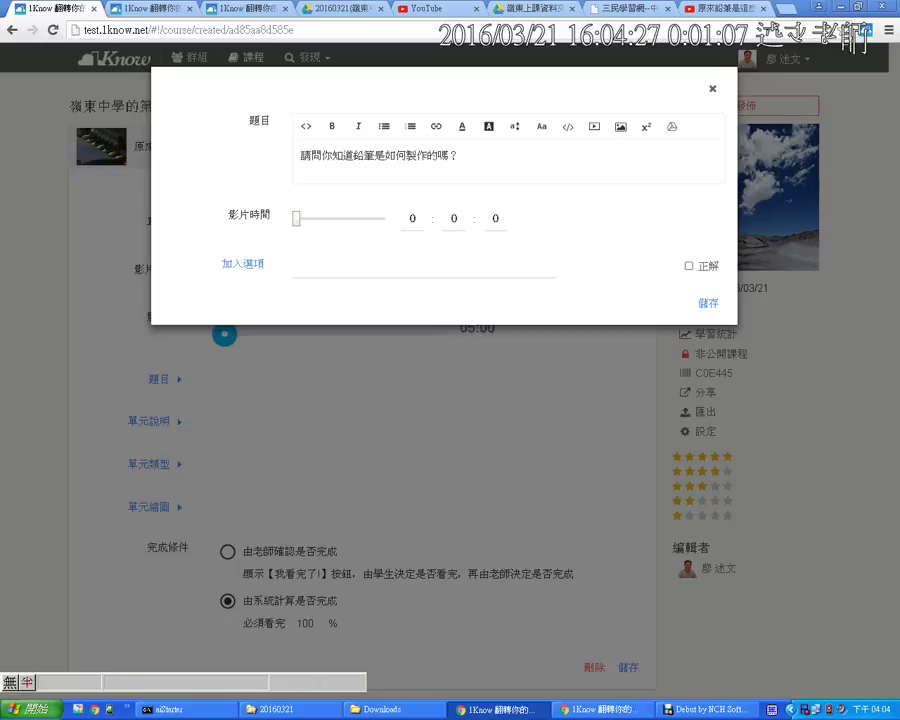
# Set the question's video time to 0:1:00.
pyautogui.moveTo(296, 218); pyautogui.dragTo(316, 218)
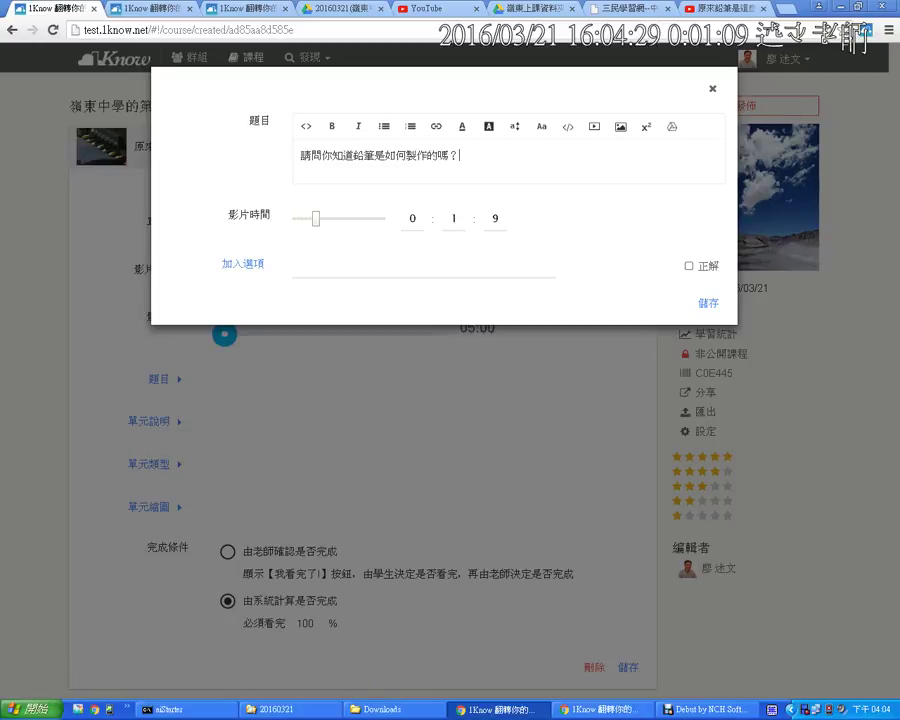
pyautogui.press('Tab')
pyautogui.press('Tab')
pyautogui.press('Tab')
pyautogui.press('Tab')
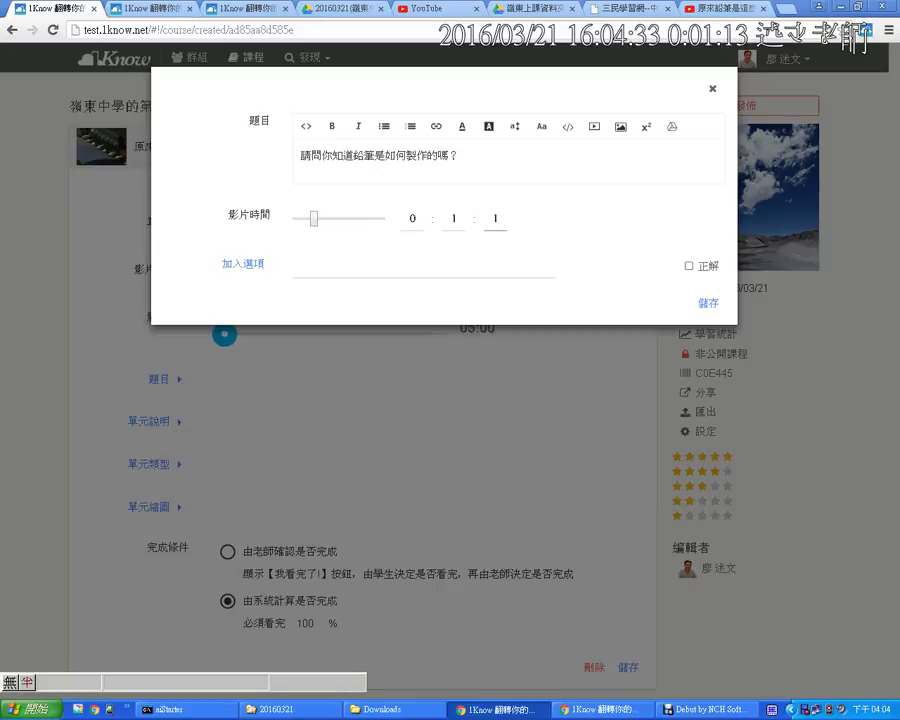
pyautogui.doubleClick(495, 218)
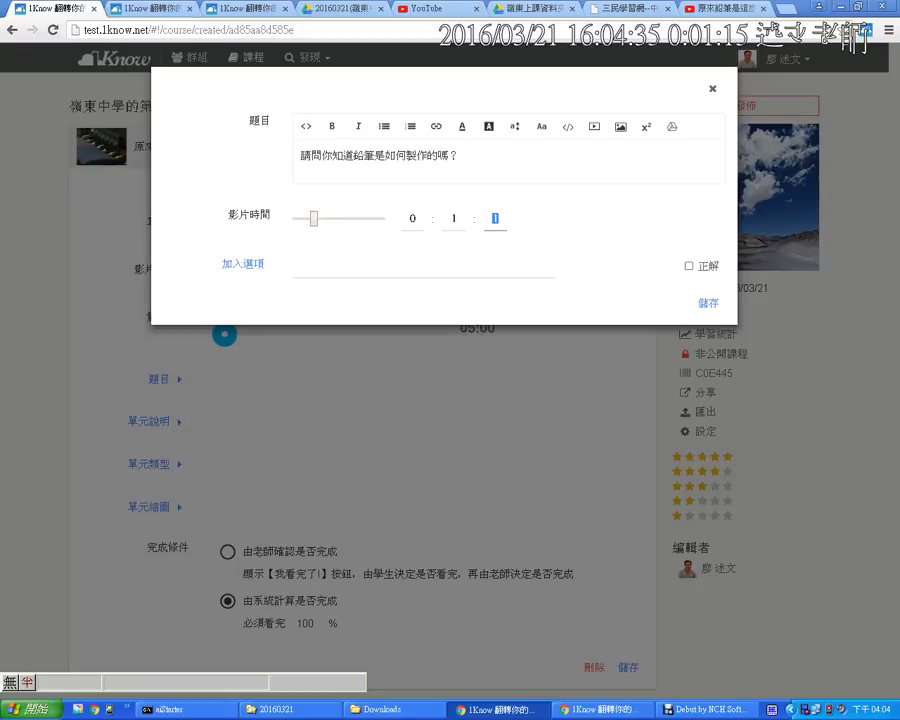
pyautogui.write('00')
# Give the question the answer options 第一種方式 and 第二種方式.
pyautogui.click(243, 264)
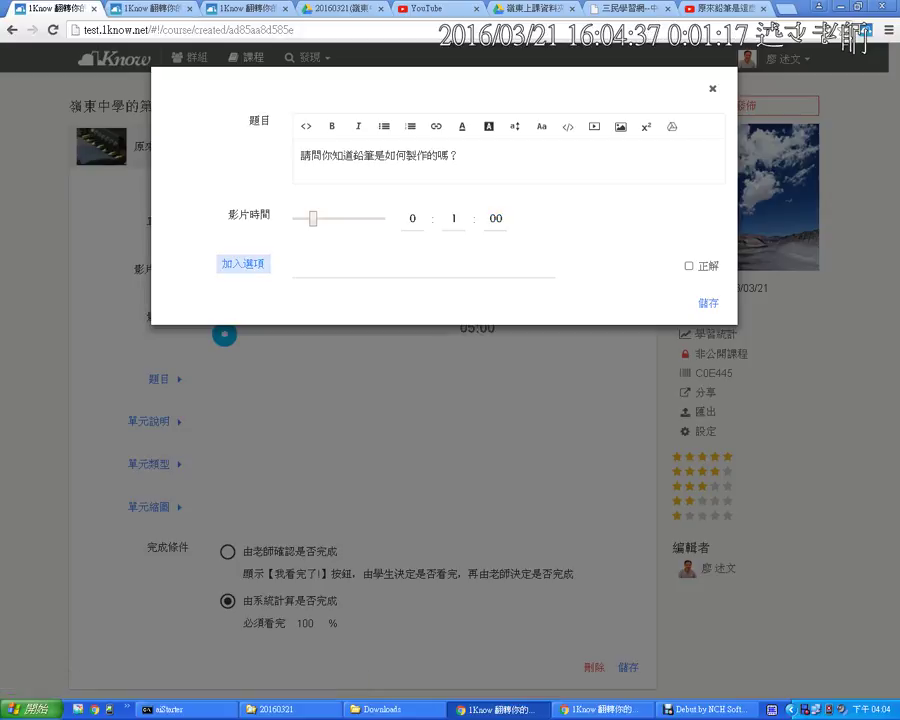
pyautogui.click(300, 266)
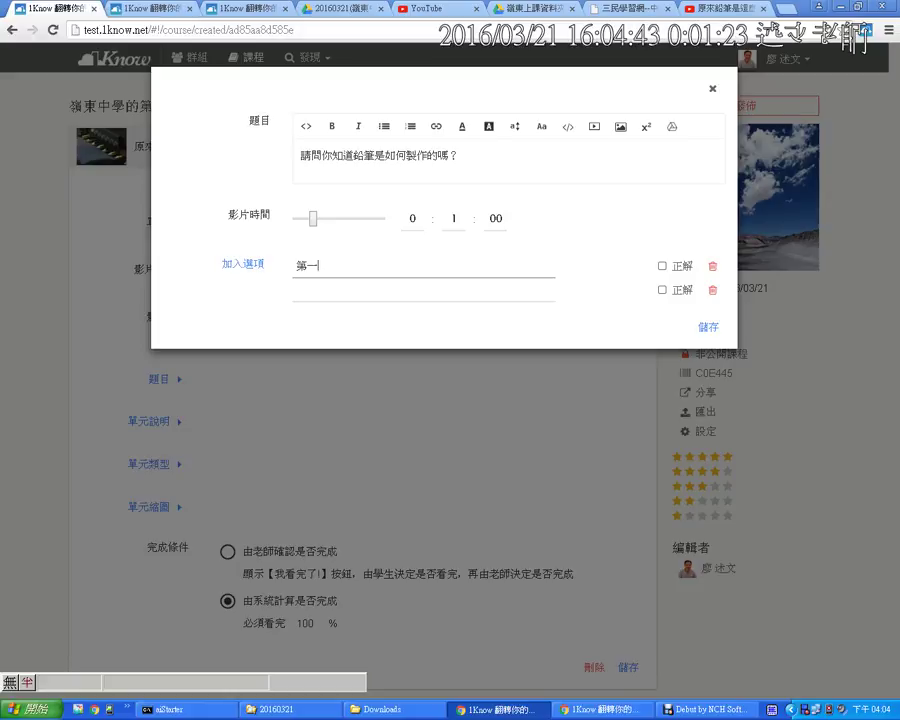
pyautogui.write('hqg')
pyautogui.write('種')
pyautogui.click(243, 264)
pyautogui.write('第二')
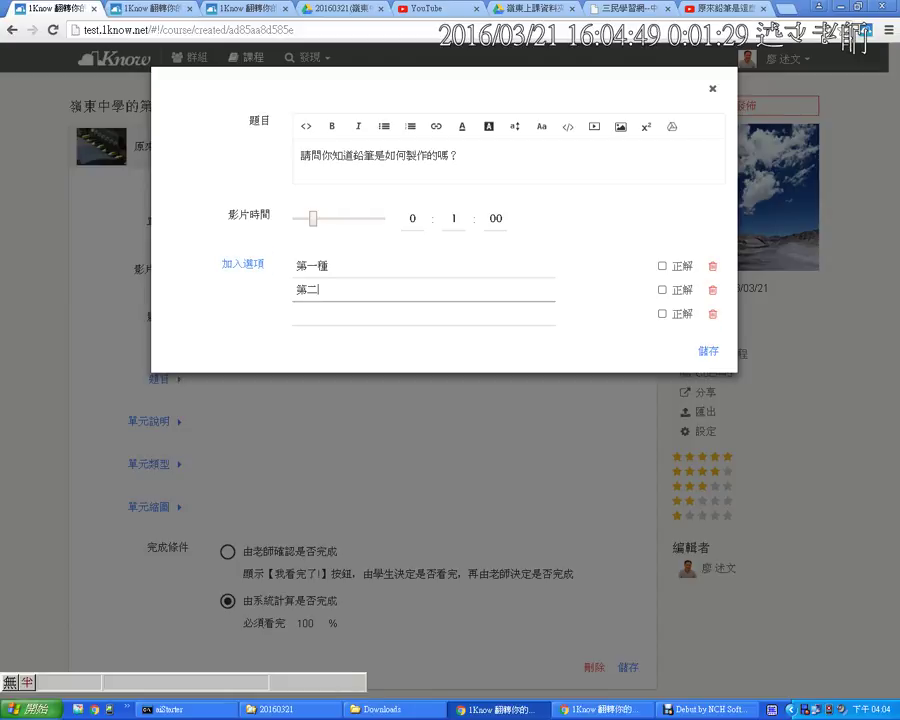
pyautogui.write('種方式')
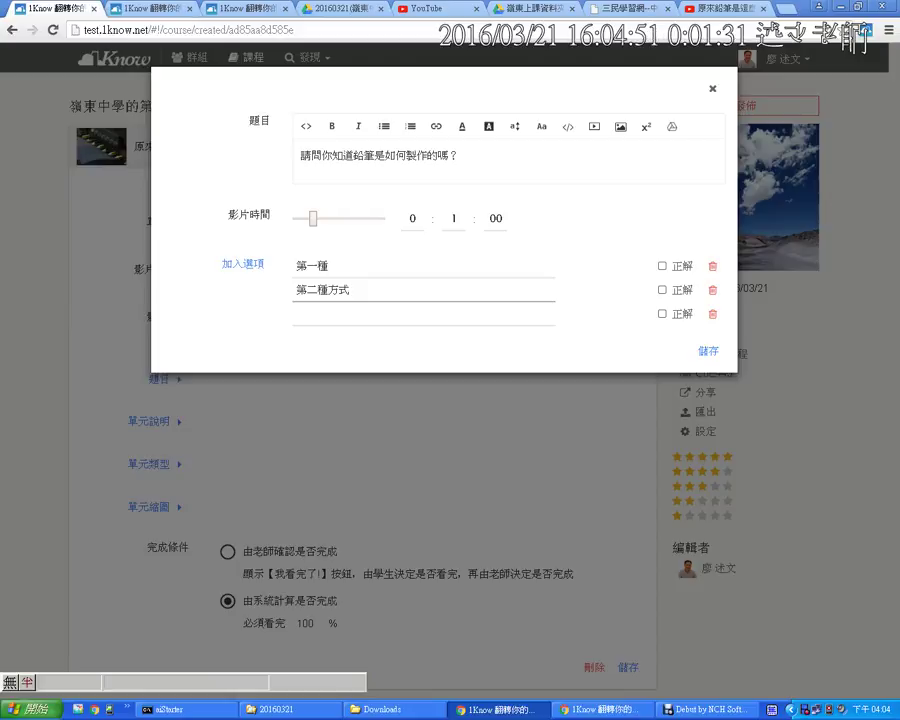
pyautogui.click(329, 266)
pyautogui.write('方式')
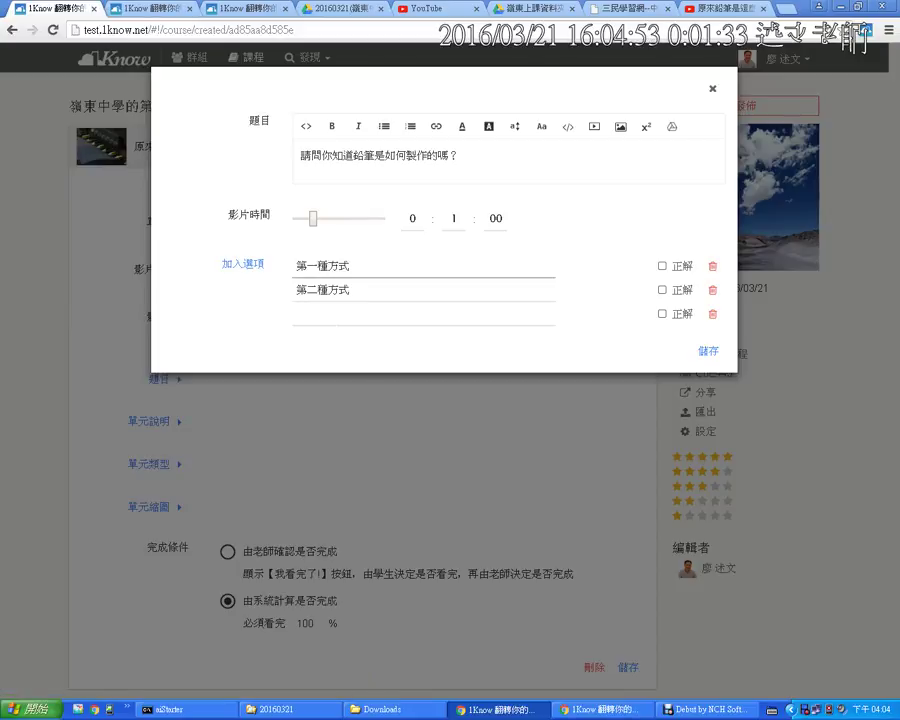
# Mark 第一種方式 as the correct answer, and save the question and the video unit.
pyautogui.click(661, 266)
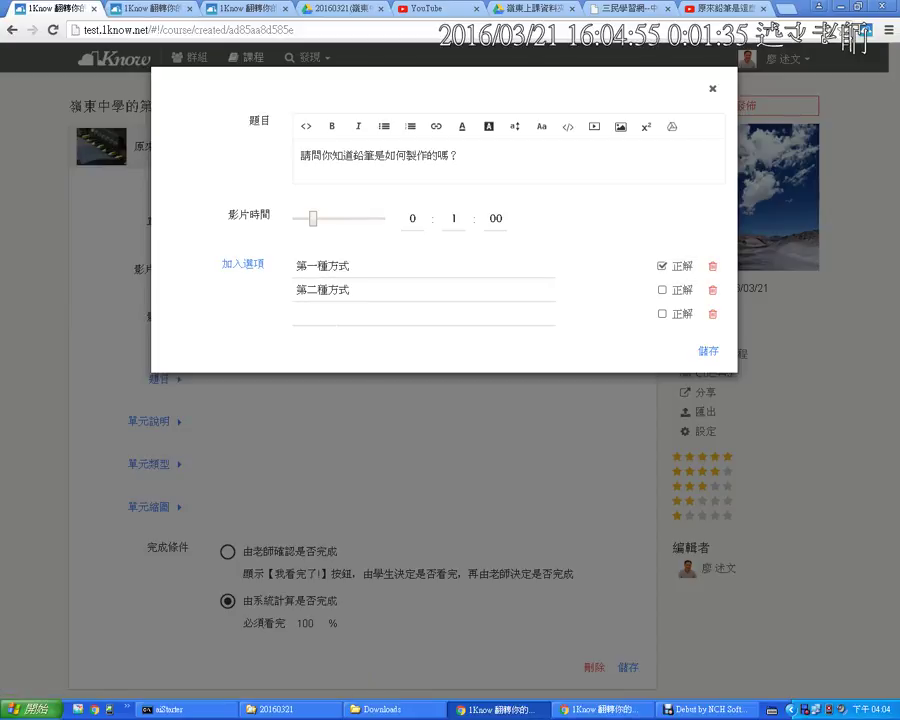
pyautogui.click(708, 351)
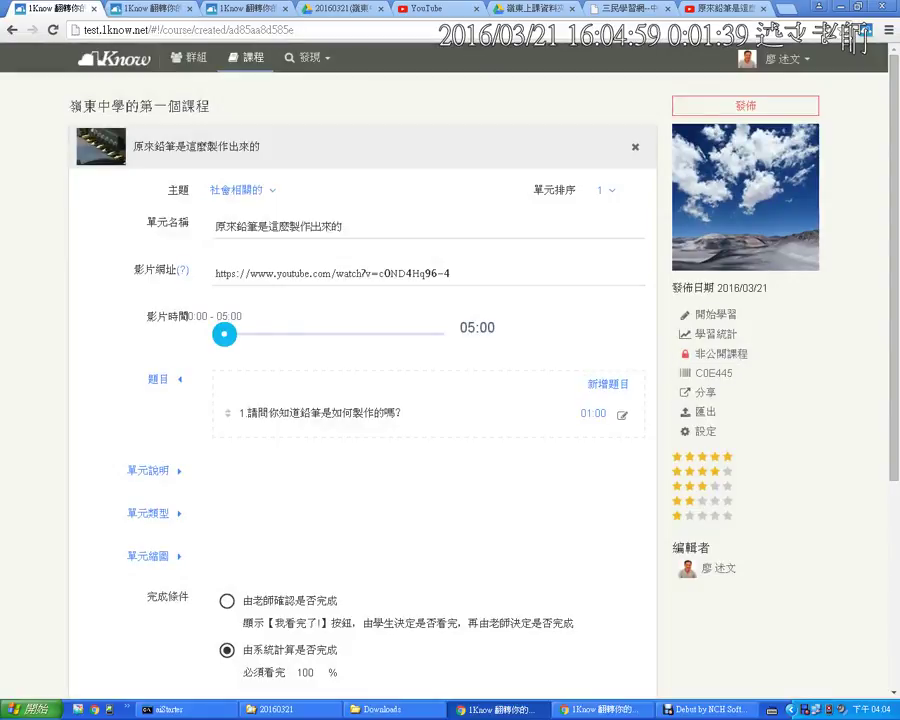
pyautogui.scroll(-3, 450, 400)
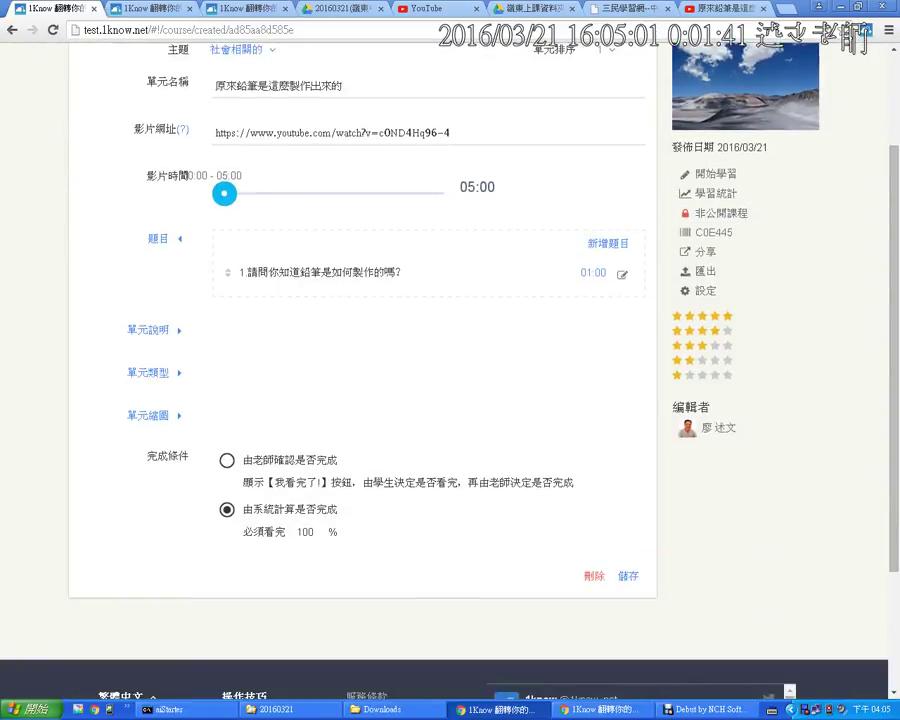
pyautogui.click(628, 576)
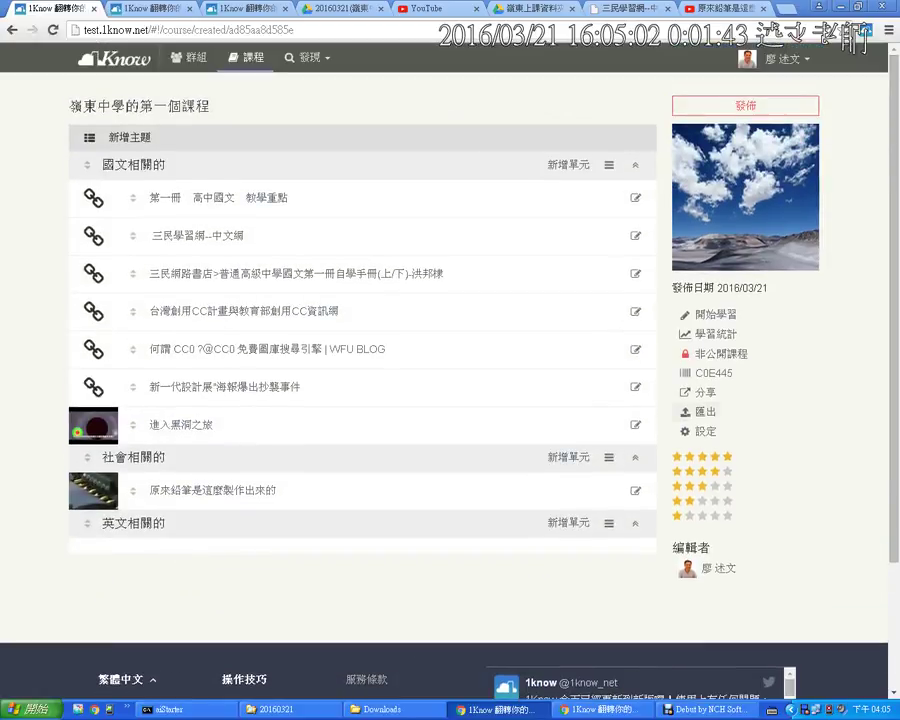
# Publish the course and open the unit 原來鉛筆是這麼製作出來的 in the learning view.
pyautogui.click(745, 105)
pyautogui.click(726, 115)
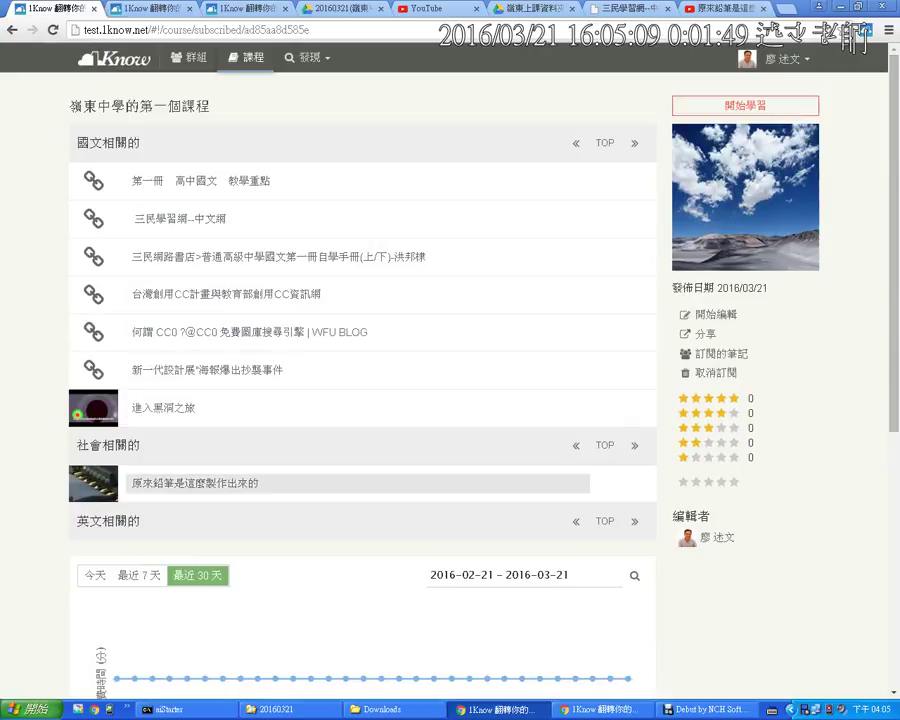
pyautogui.click(200, 483)
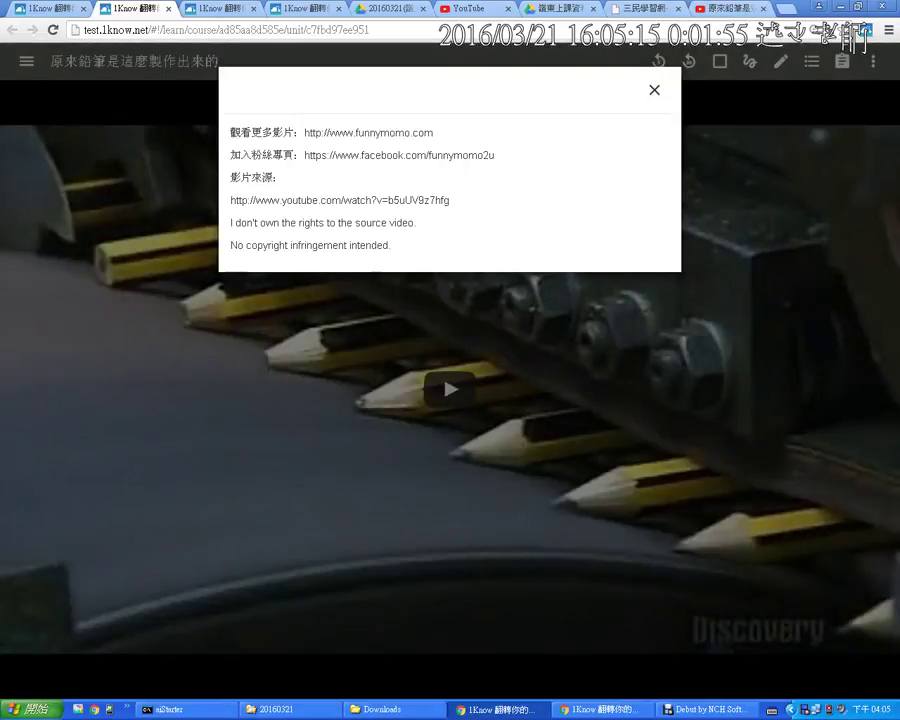
# Compare the description shown in the learning unit with the full description of the source video on YouTube.
pyautogui.moveTo(218, 125)
pyautogui.mouseDown()
pyautogui.moveTo(414, 84)
pyautogui.moveTo(510, 272)
pyautogui.moveTo(235, 262)
pyautogui.mouseUp()
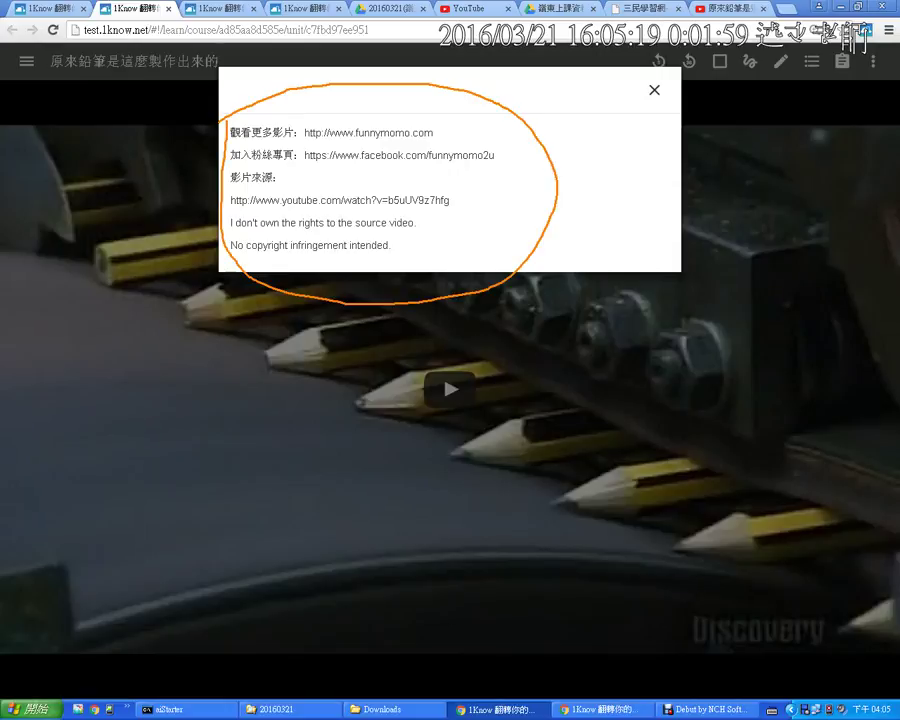
pyautogui.press('Escape')
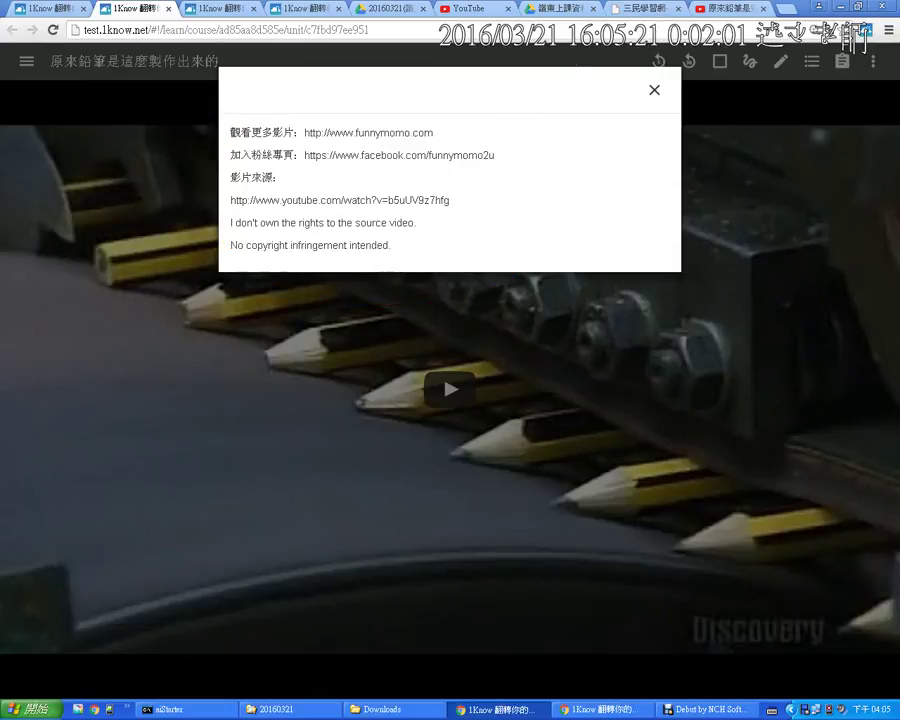
pyautogui.click(729, 9)
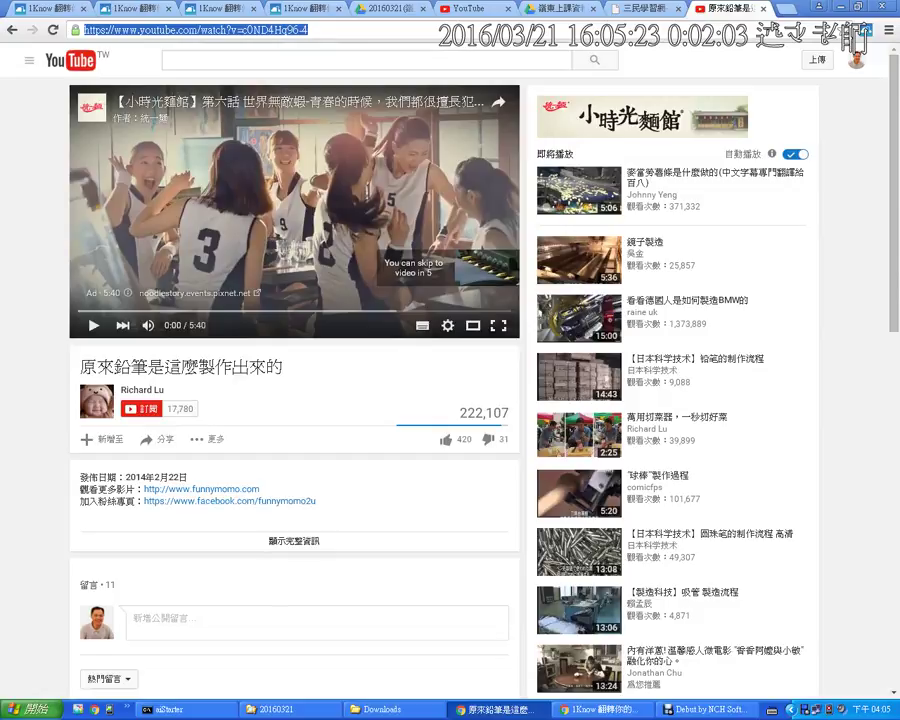
pyautogui.click(77, 467)
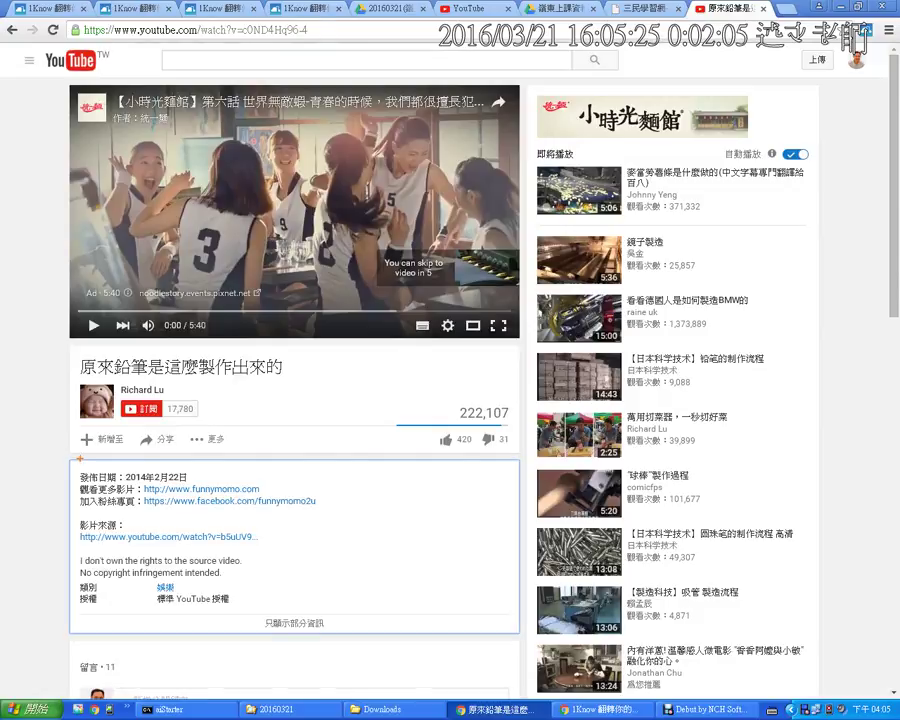
pyautogui.moveTo(73, 457)
pyautogui.mouseDown()
pyautogui.moveTo(170, 514)
pyautogui.moveTo(360, 519)
pyautogui.mouseUp()
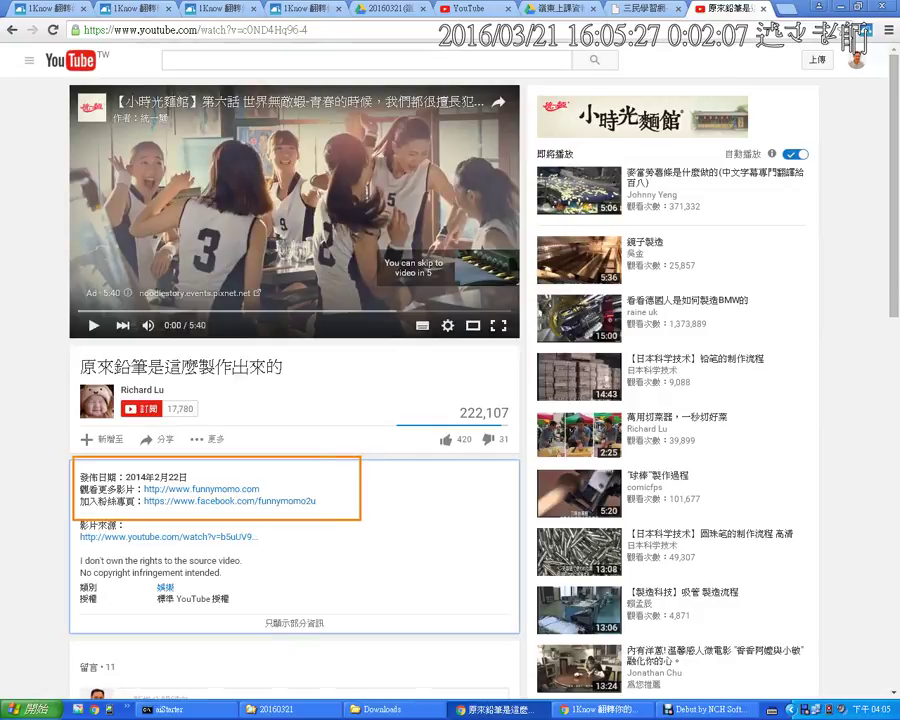
pyautogui.press('Escape')
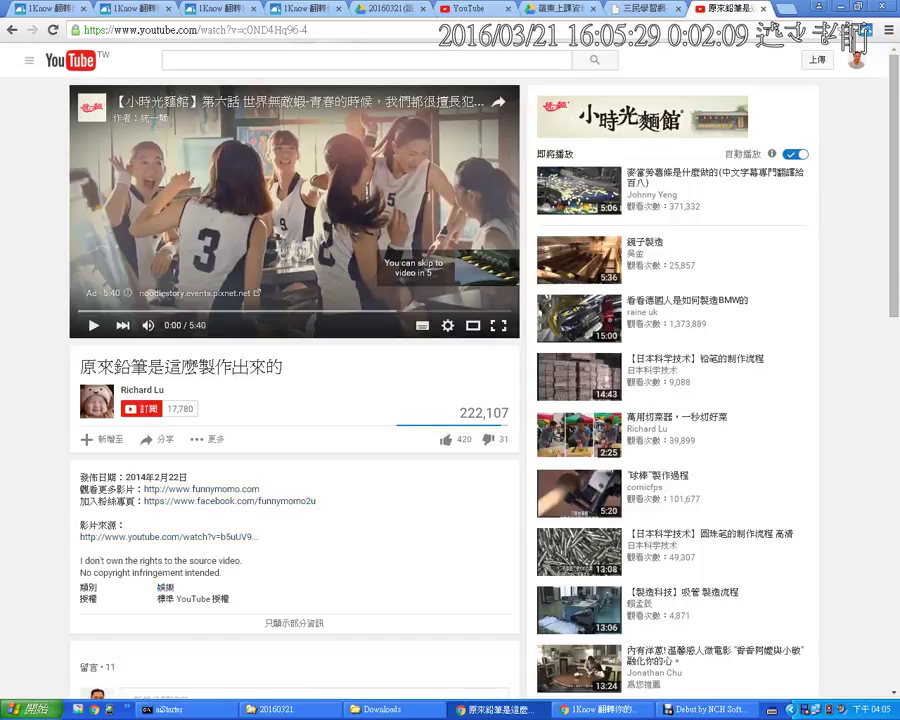
# Open the unit 原來鉛筆是這麼製作出來的 in the 1Know course editor and delete all text from its 單元說明.
pyautogui.click(47, 9)
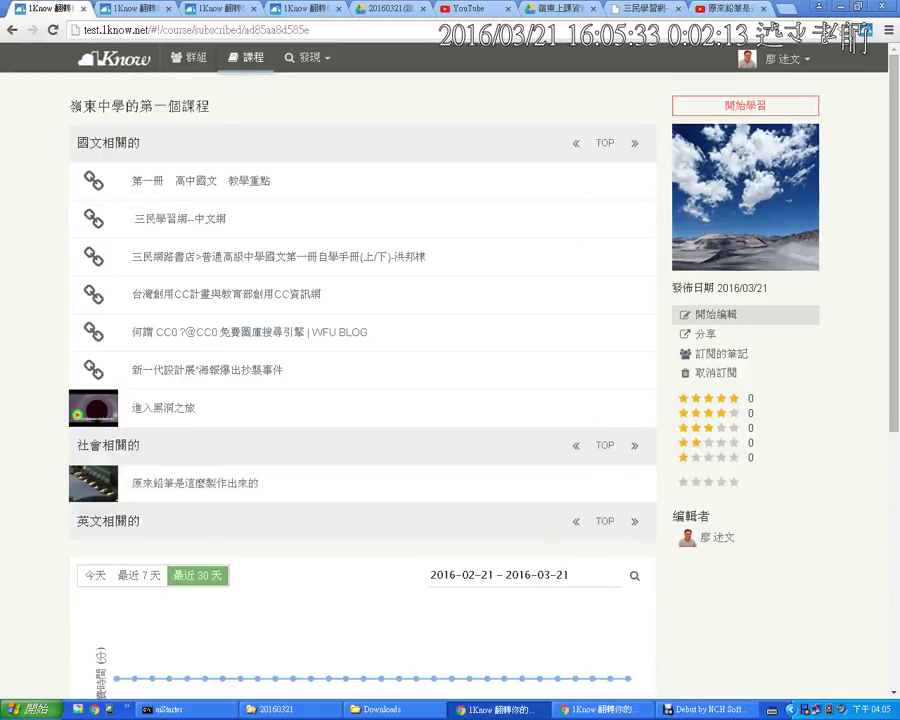
pyautogui.click(715, 314)
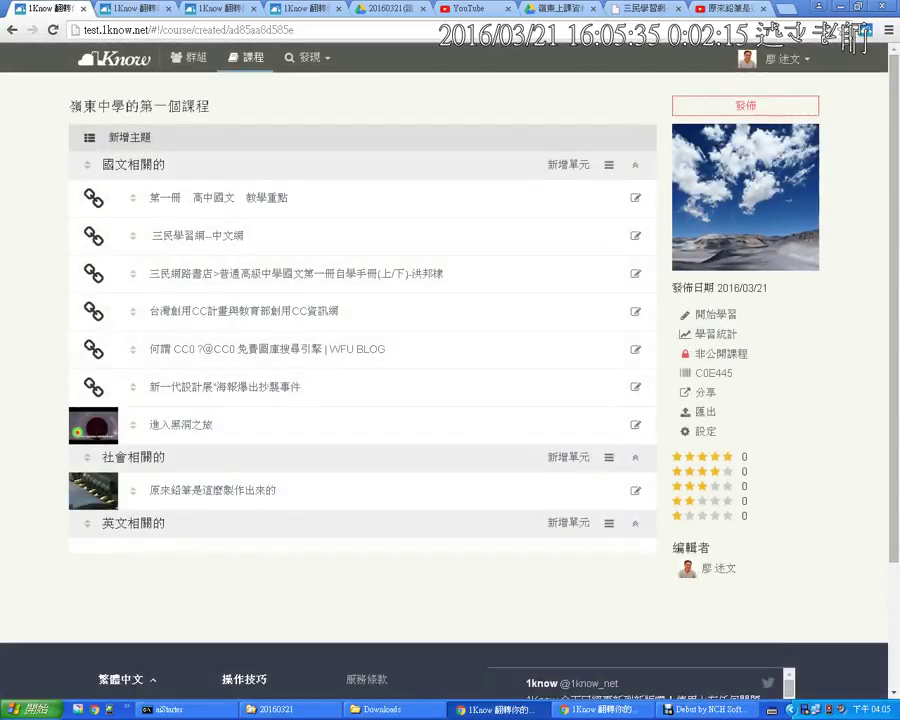
pyautogui.click(635, 490)
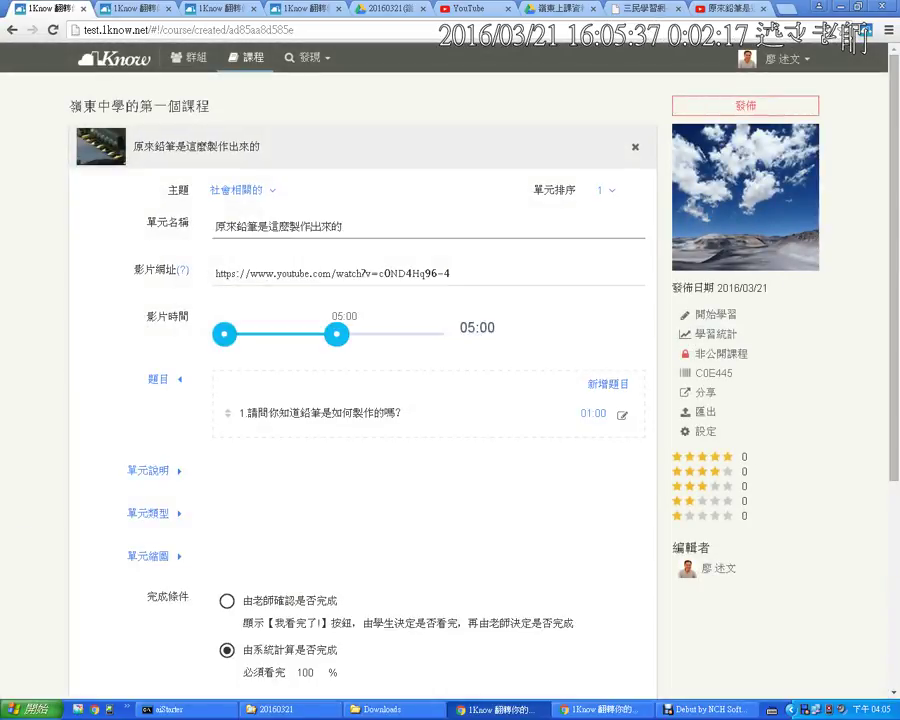
pyautogui.click(148, 470)
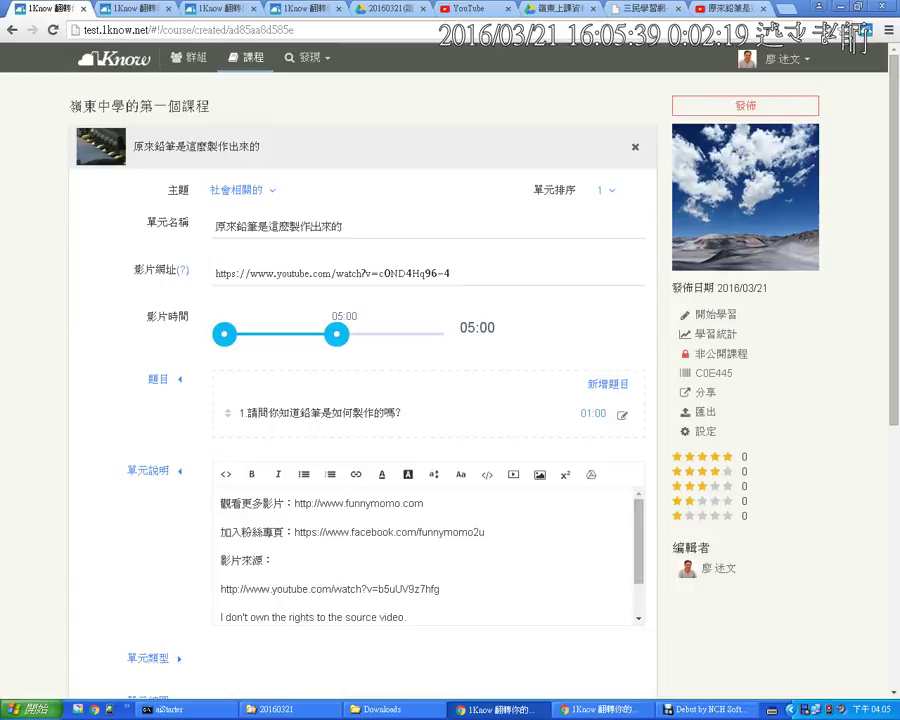
pyautogui.click(346, 589)
pyautogui.moveTo(408, 617); pyautogui.dragTo(221, 503)
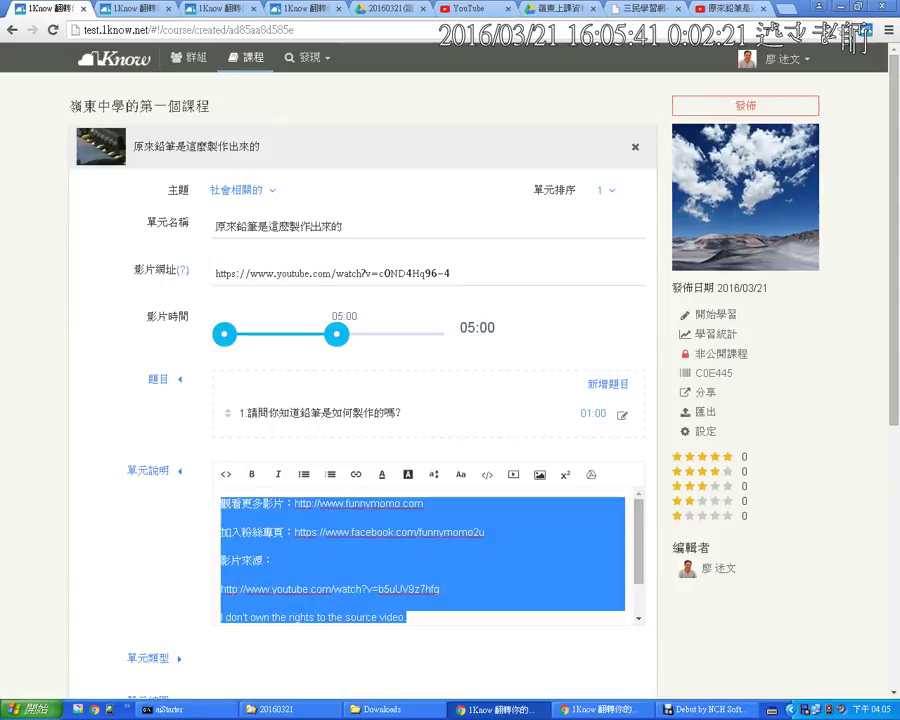
pyautogui.press('BackSpace')
pyautogui.hotkey('ctrl', 'a')
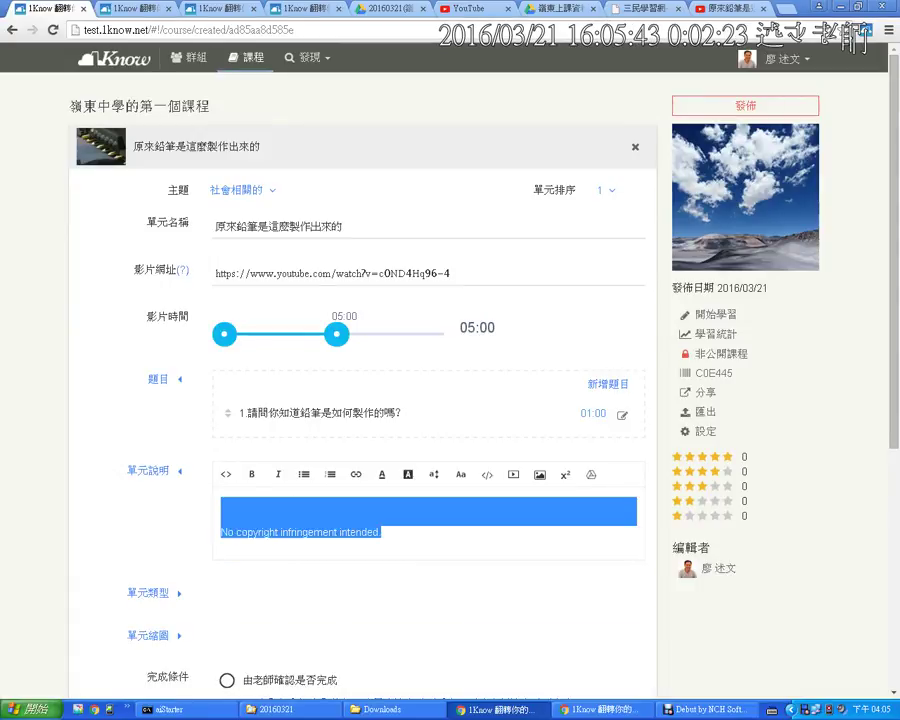
pyautogui.press('BackSpace')
# Save the video unit and publish the course.
pyautogui.scroll(-2, 450, 400)
pyautogui.click(628, 557)
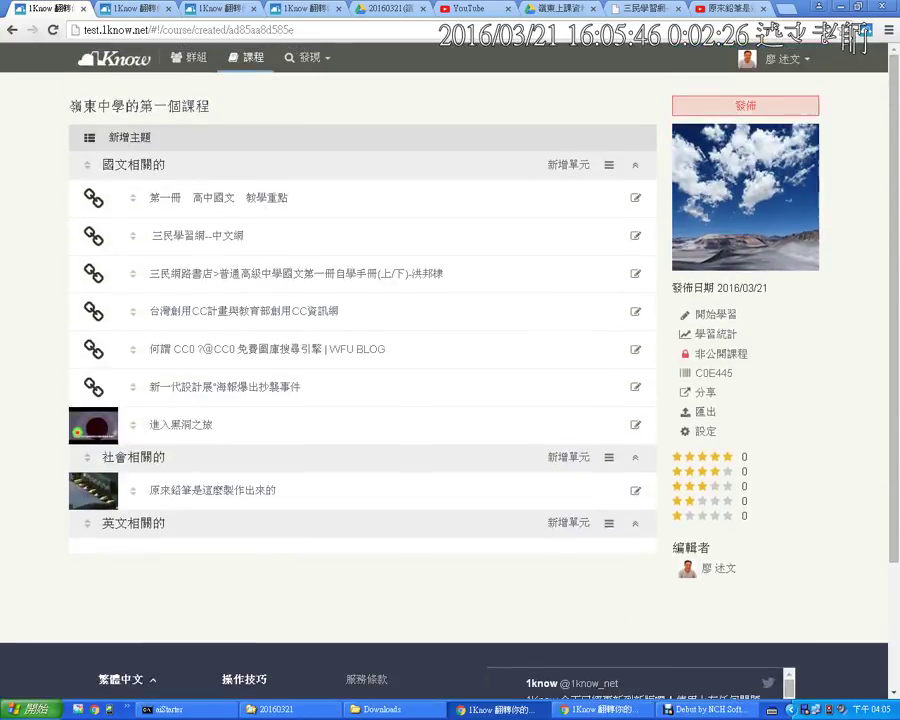
pyautogui.click(745, 106)
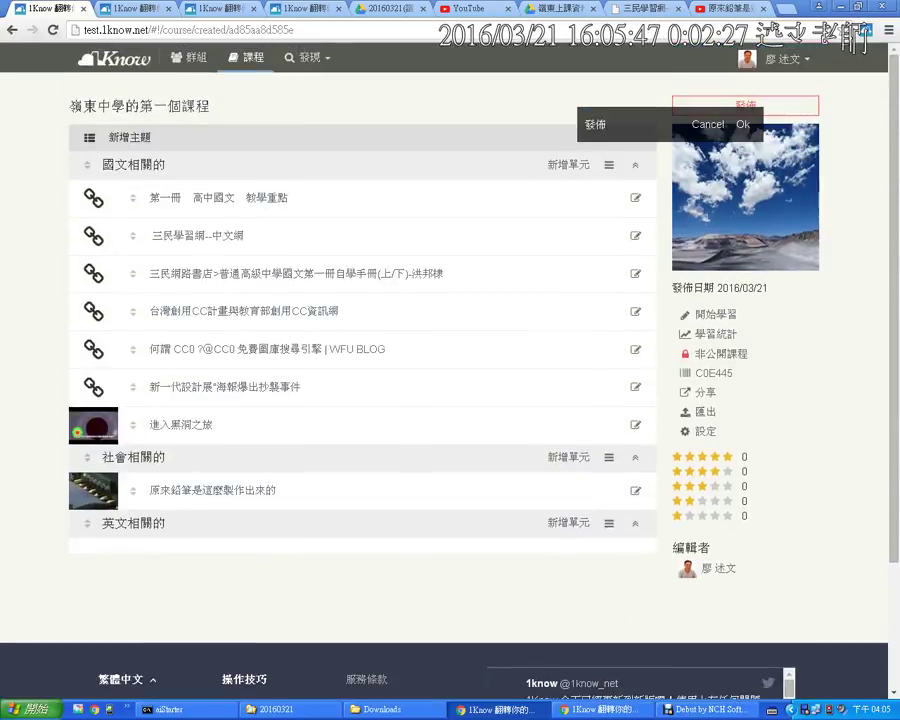
pyautogui.click(742, 124)
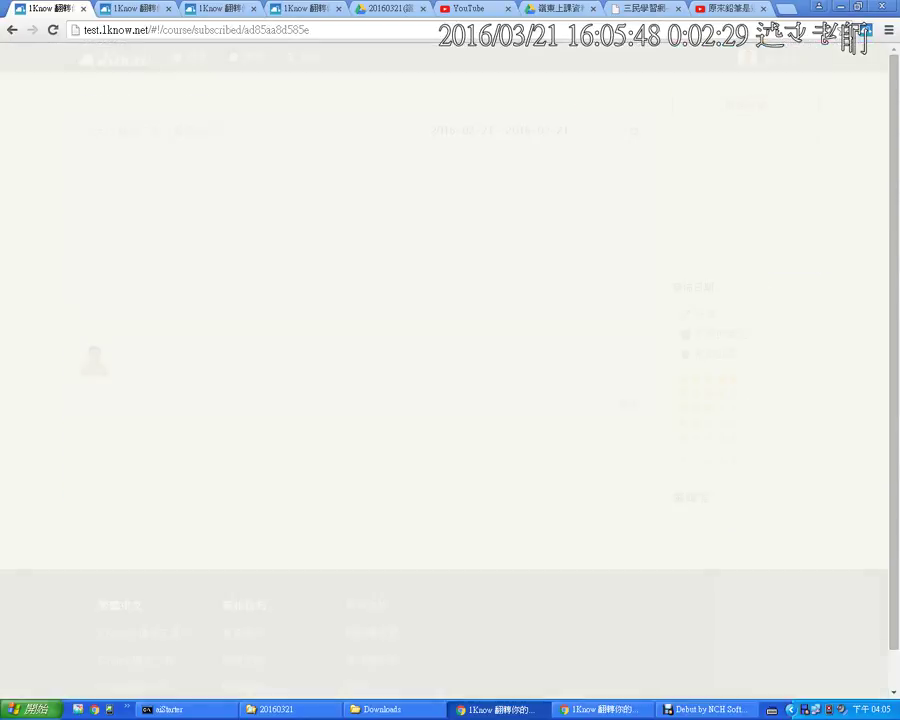
# Dismiss the description in the open learning view and play the video from about 0:55.
pyautogui.click(133, 9)
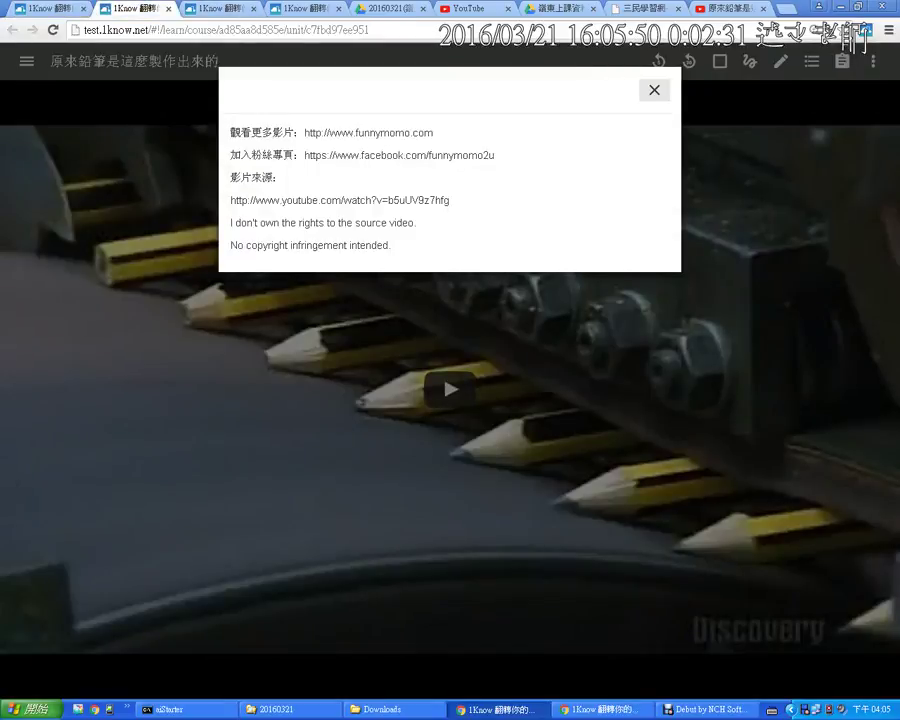
pyautogui.click(654, 89)
pyautogui.click(311, 263)
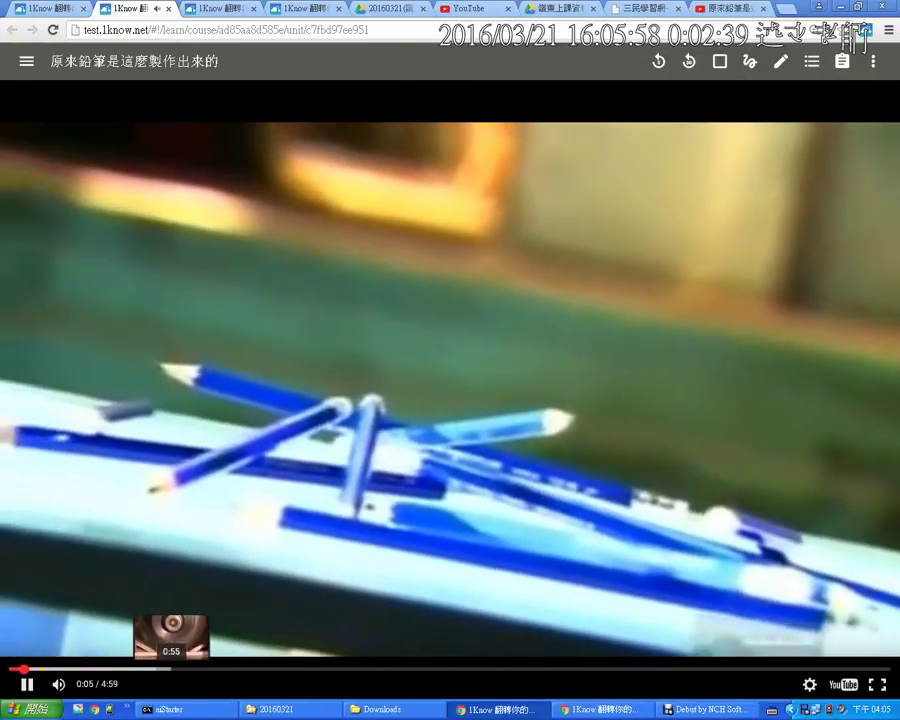
pyautogui.click(171, 668)
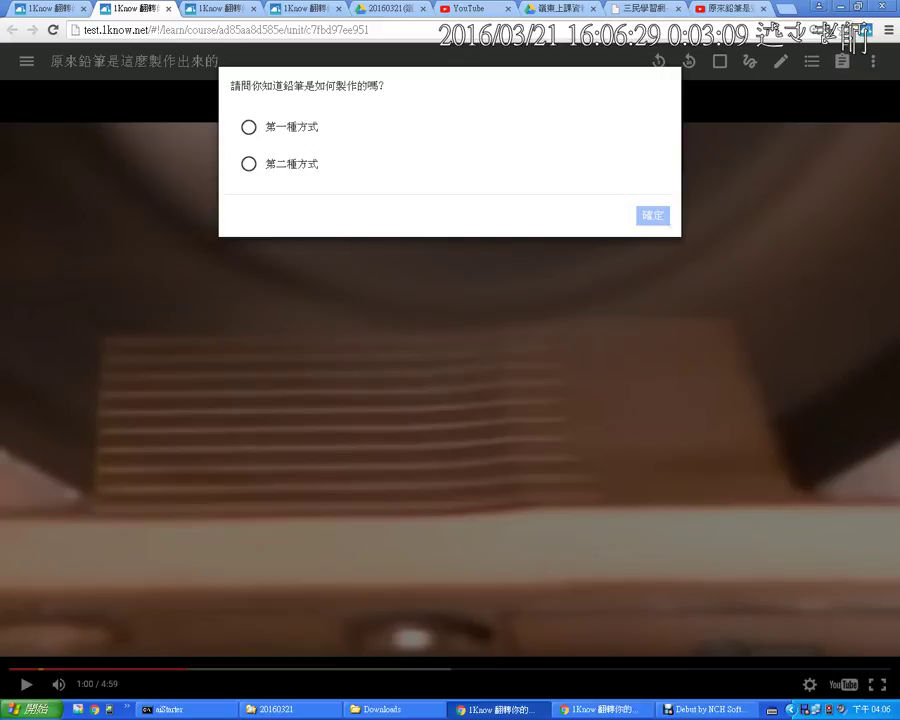
# Test the quiz question with a wrong option and with 第一種方式, and resume the video.
pyautogui.click(653, 216)
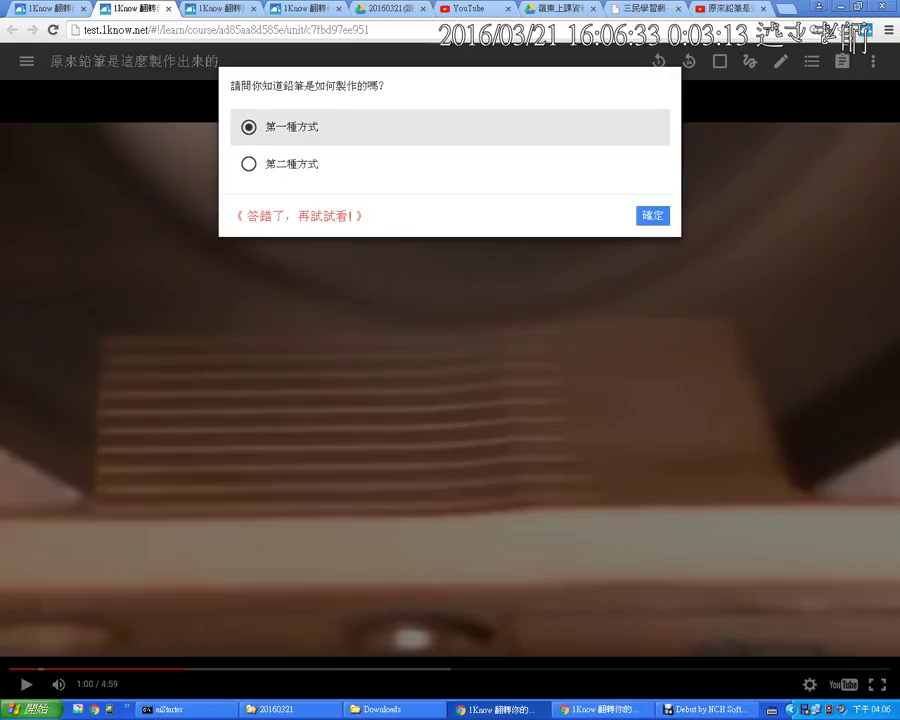
pyautogui.click(653, 216)
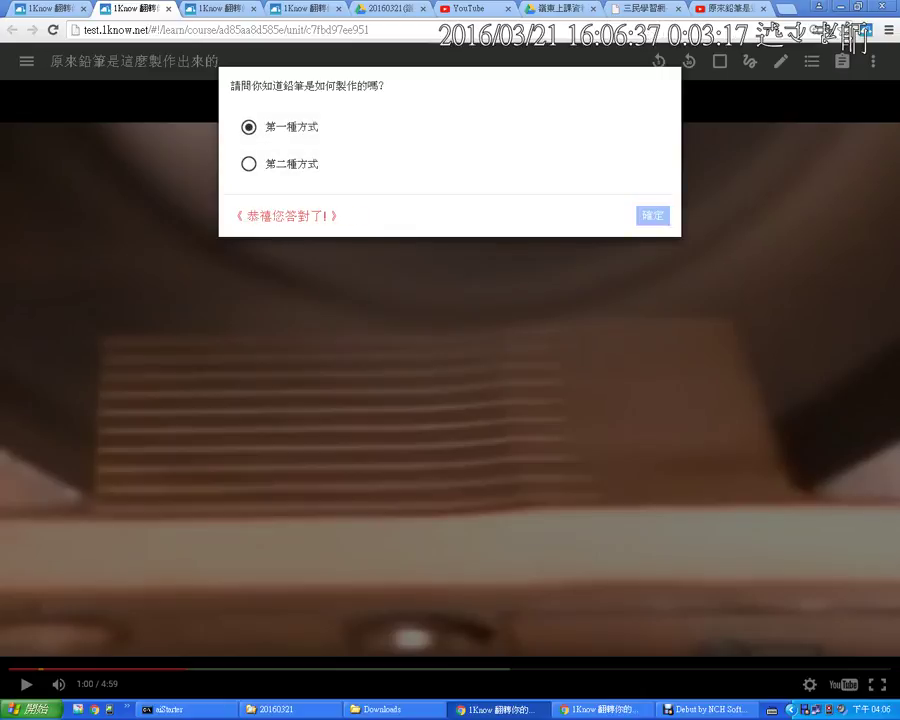
pyautogui.click(653, 216)
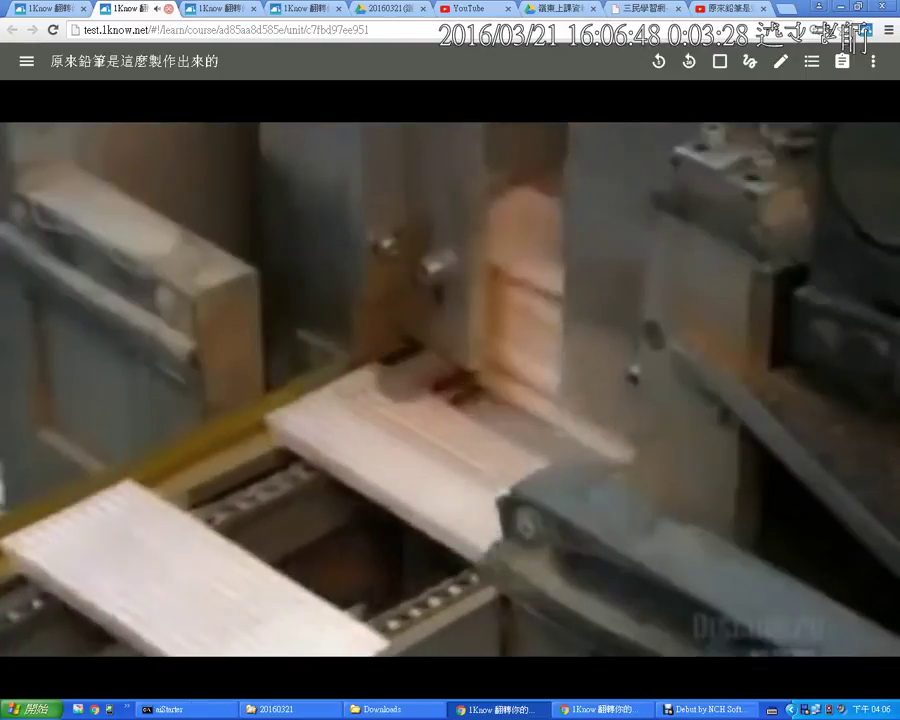
# Close the learning view and start a new 網頁 unit under the topic 英文相關的 in the course editor.
pyautogui.click(168, 8)
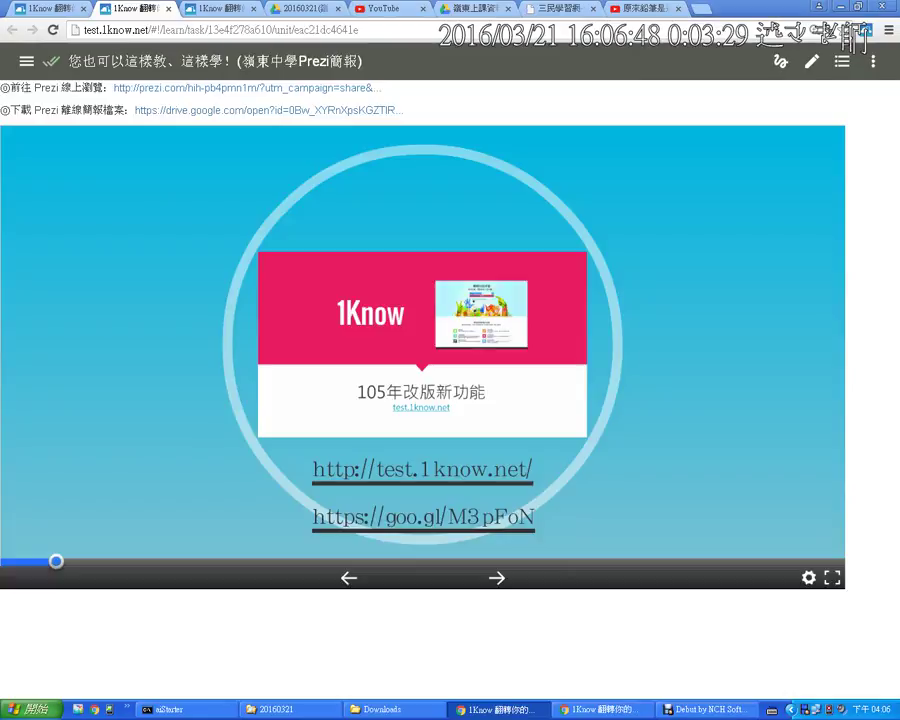
pyautogui.click(40, 8)
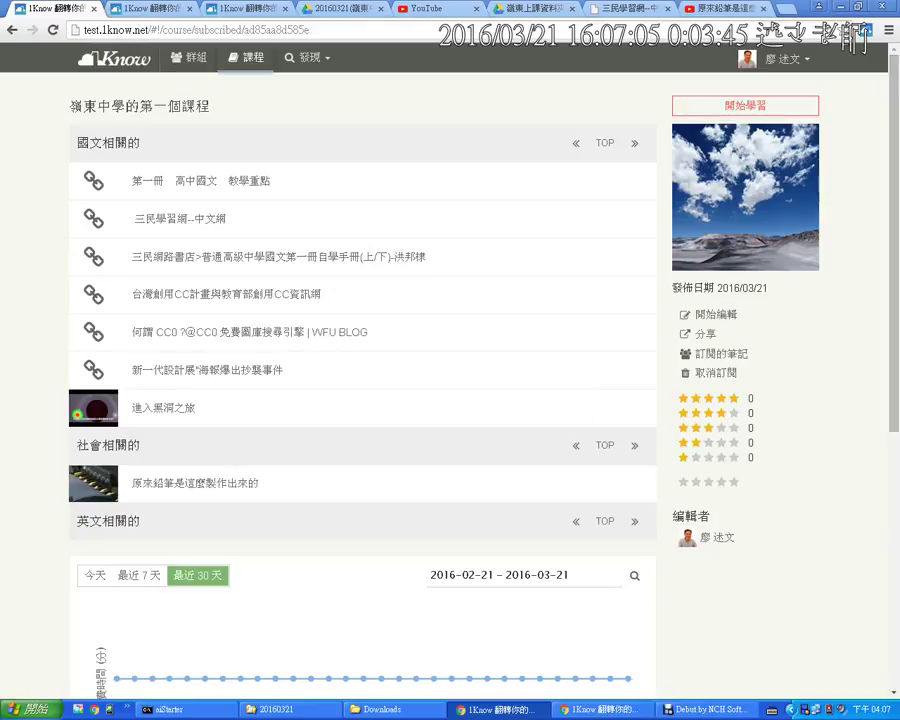
pyautogui.click(714, 314)
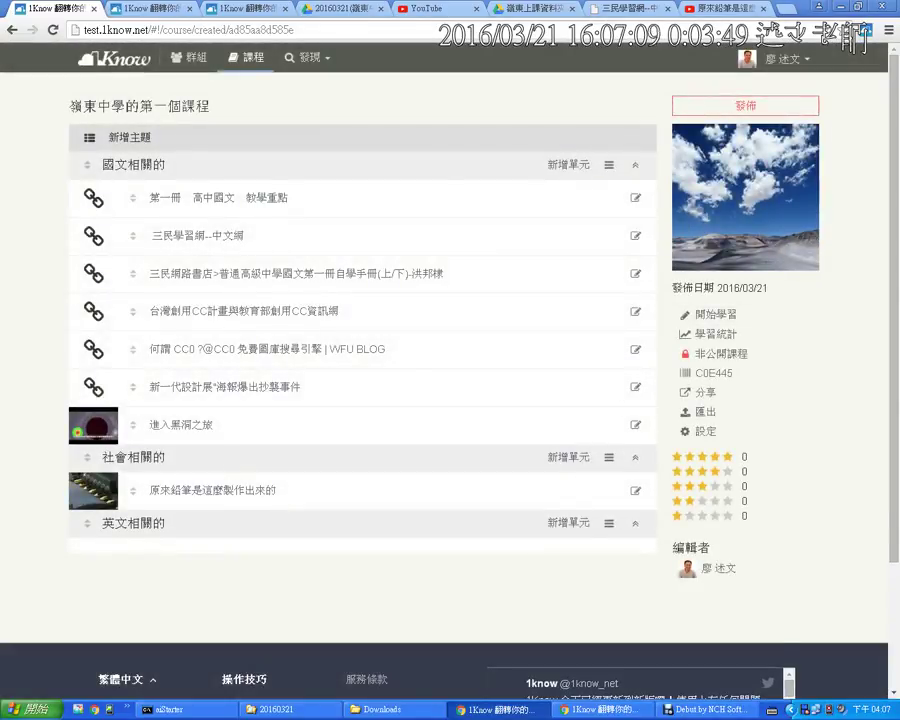
pyautogui.click(568, 522)
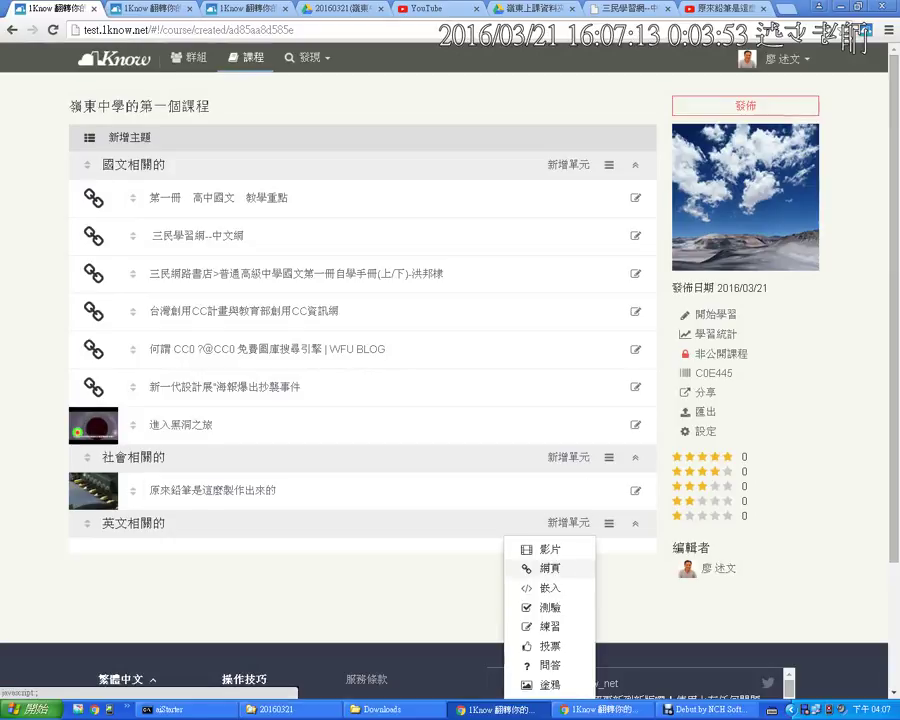
pyautogui.click(549, 568)
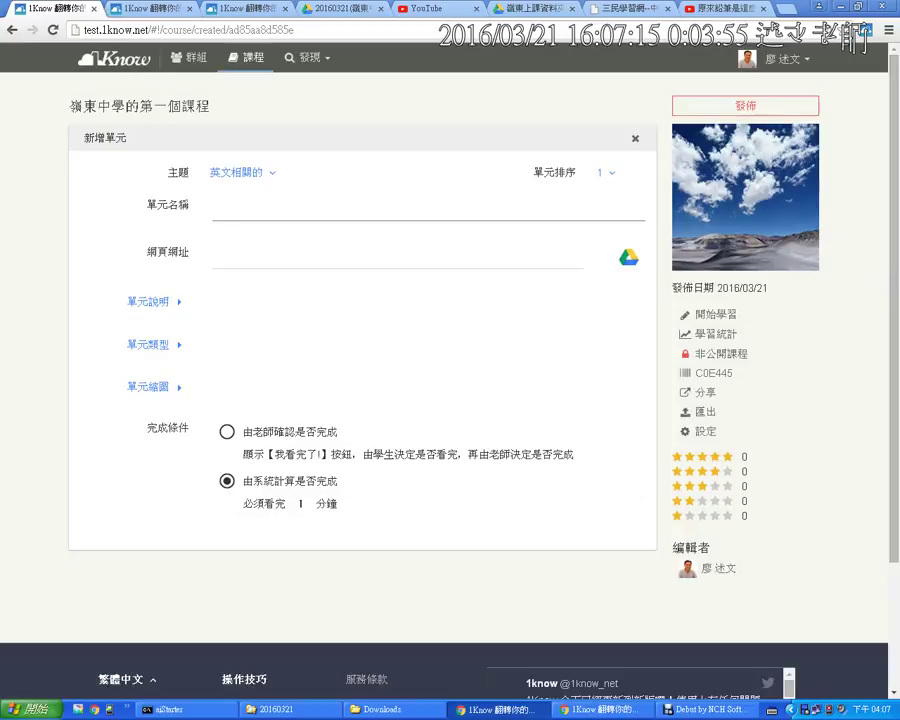
# Search Google for 英文學習 in a new browser page and open the VoiceTube home page.
pyautogui.hotkey('ctrl', 't')
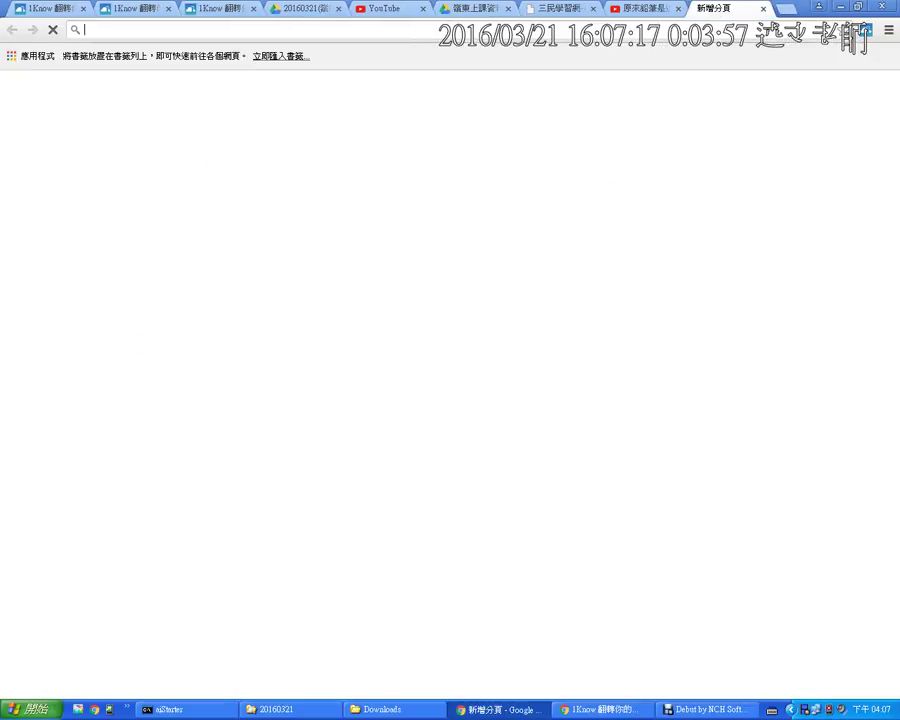
pyautogui.write('rcn')
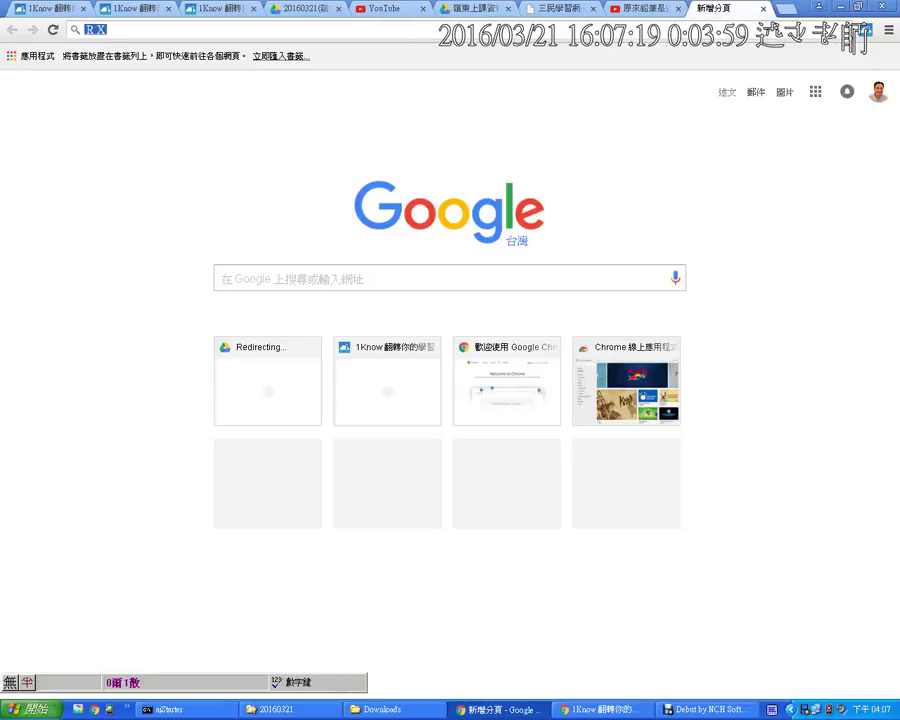
pyautogui.press('BackSpace')
pyautogui.press('BackSpace')
pyautogui.press('BackSpace')
pyautogui.write('rcn英文學習')
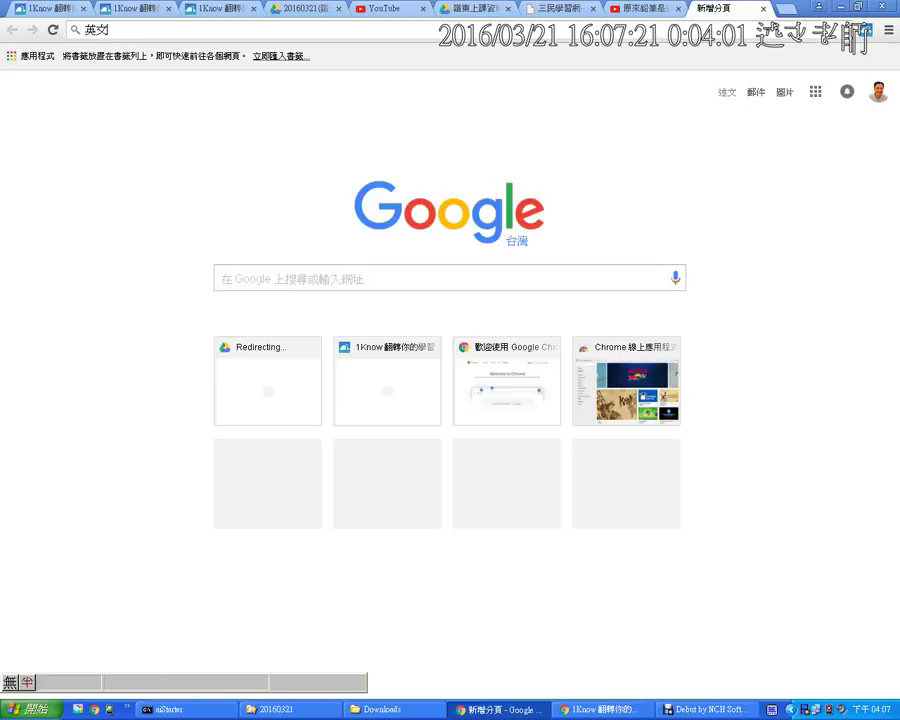
pyautogui.press('Return')
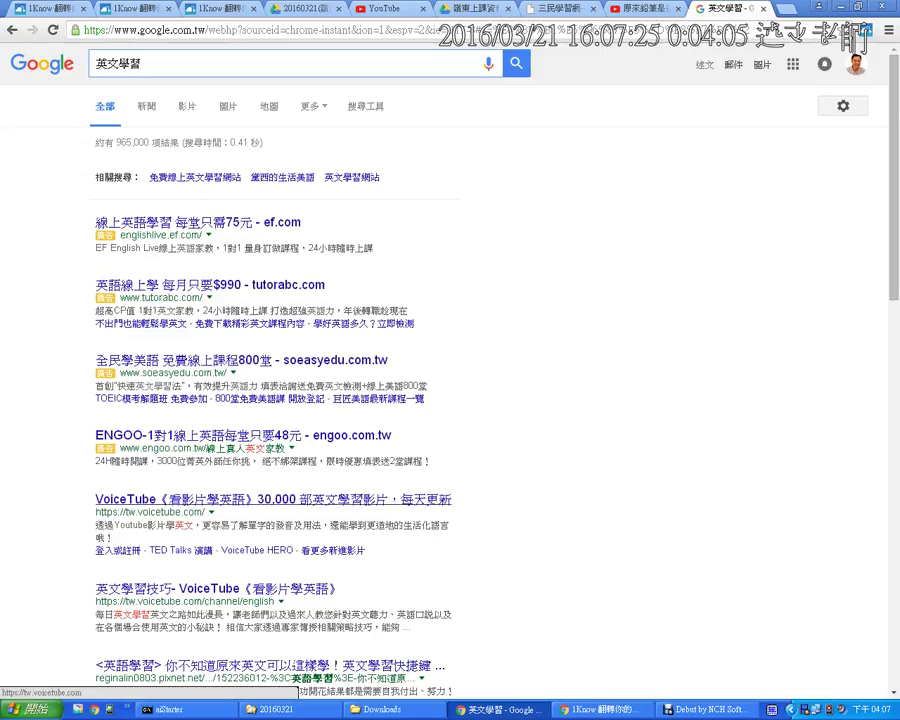
pyautogui.click(272, 499)
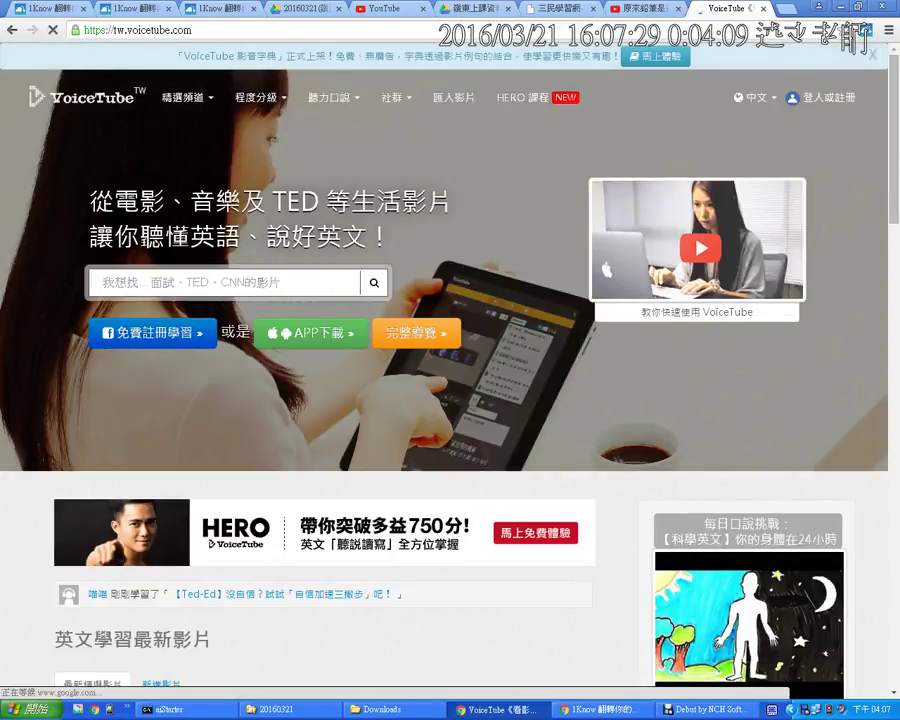
pyautogui.moveTo(260, 98)
pyautogui.click(190, 30)
pyautogui.hotkey('ctrl', 'c')
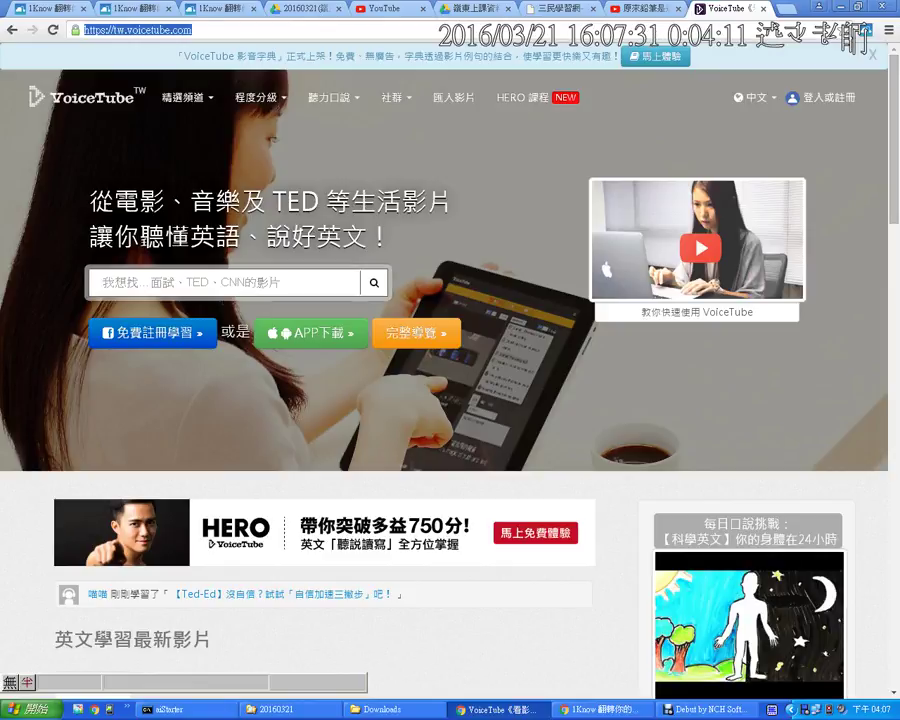
pyautogui.click(52, 9)
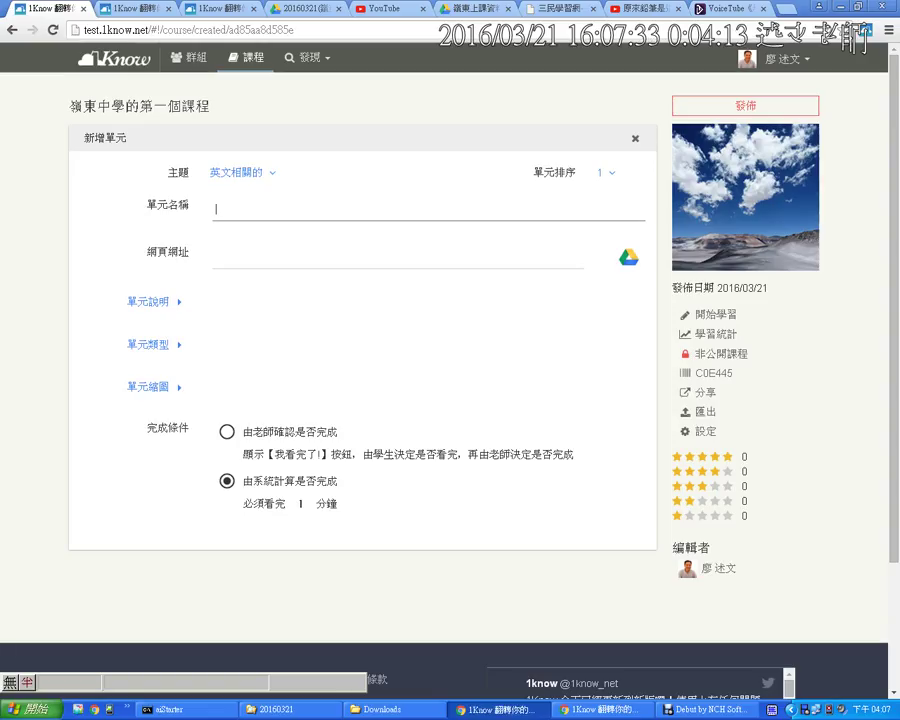
pyautogui.press('Tab')
pyautogui.hotkey('ctrl', 'v')
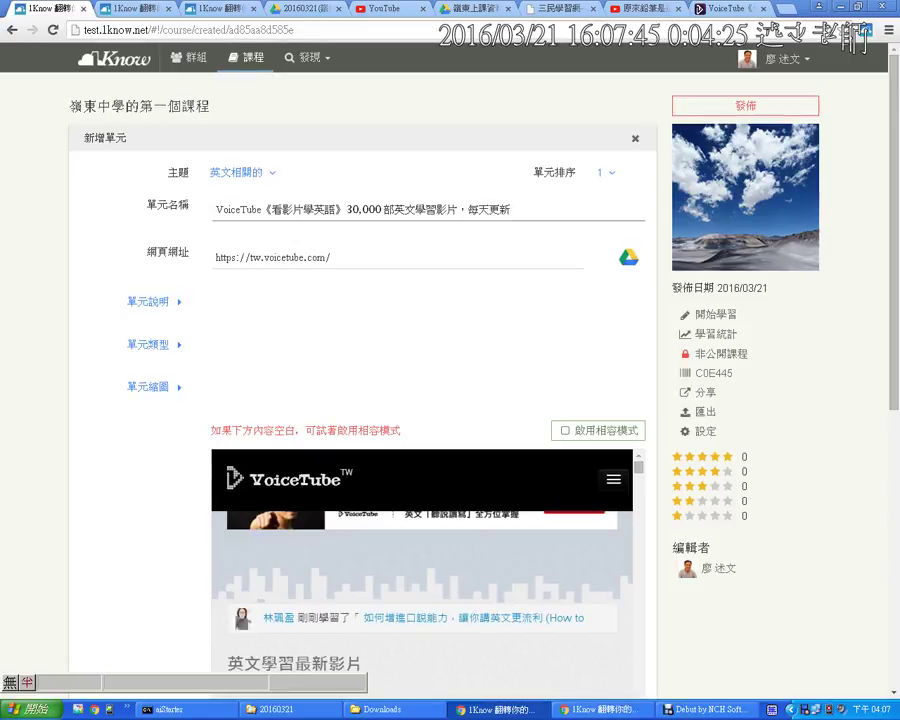
pyautogui.scroll(-1, 450, 300)
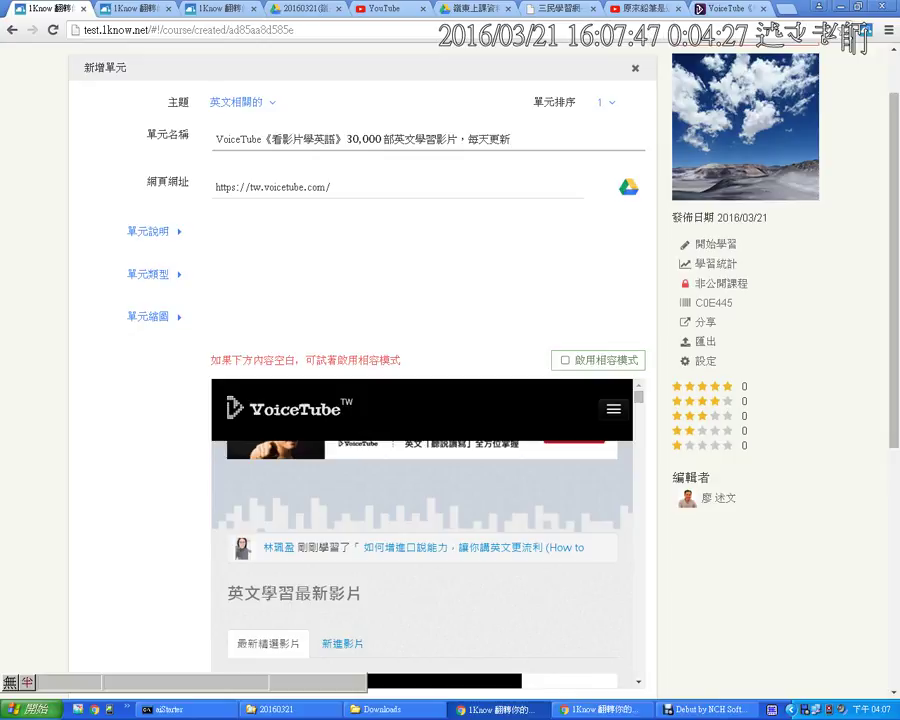
pyautogui.moveTo(203, 372)
pyautogui.mouseDown()
pyautogui.moveTo(193, 572)
pyautogui.moveTo(200, 638)
pyautogui.mouseUp()
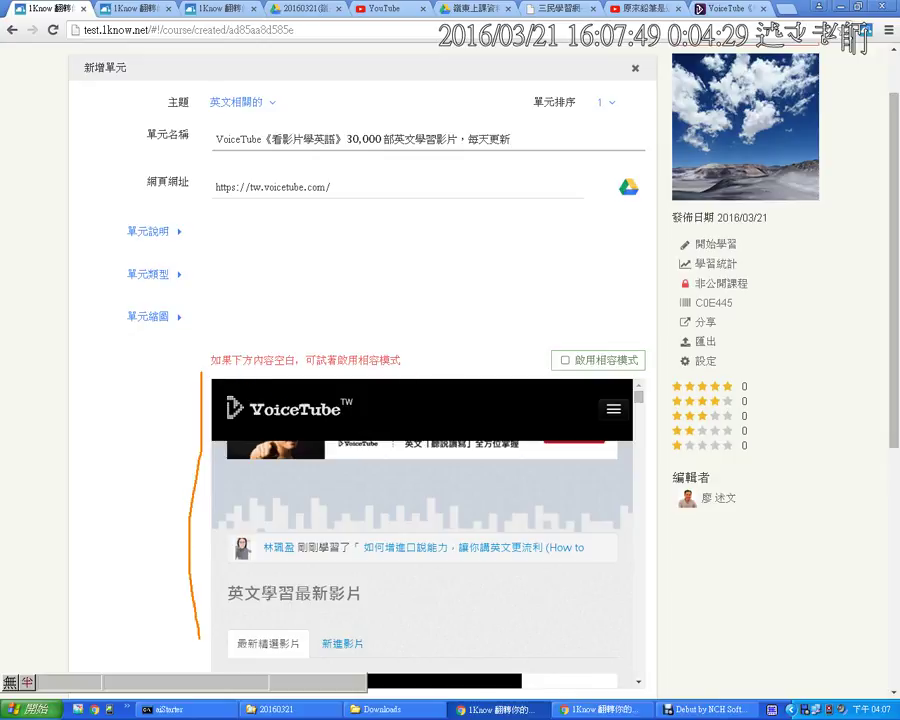
pyautogui.moveTo(268, 556)
pyautogui.mouseDown()
pyautogui.moveTo(283, 585)
pyautogui.moveTo(321, 540)
pyautogui.mouseUp()
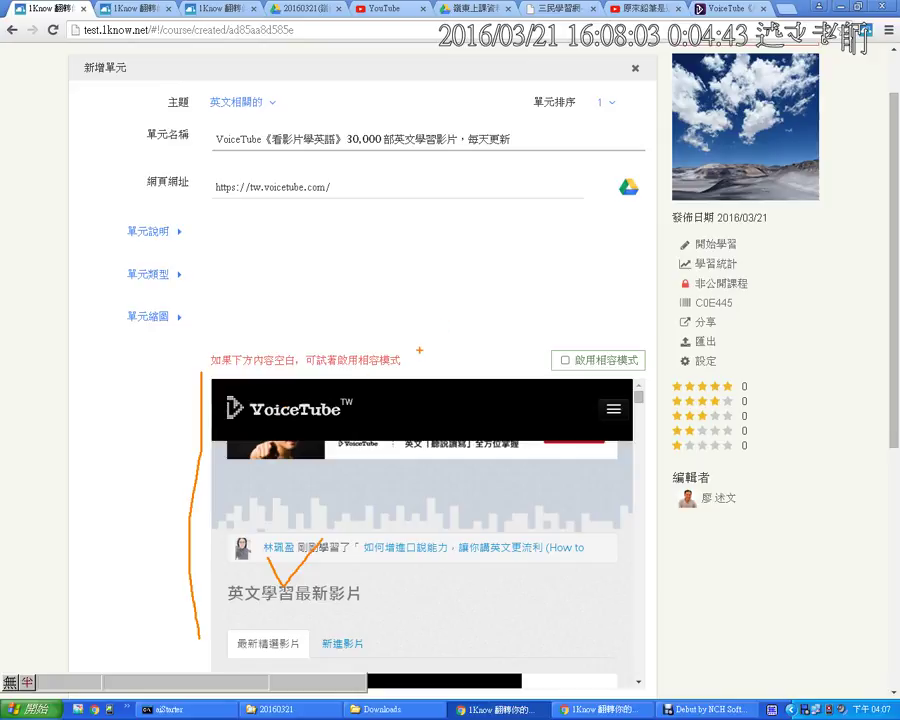
pyautogui.moveTo(421, 360); pyautogui.dragTo(461, 335)
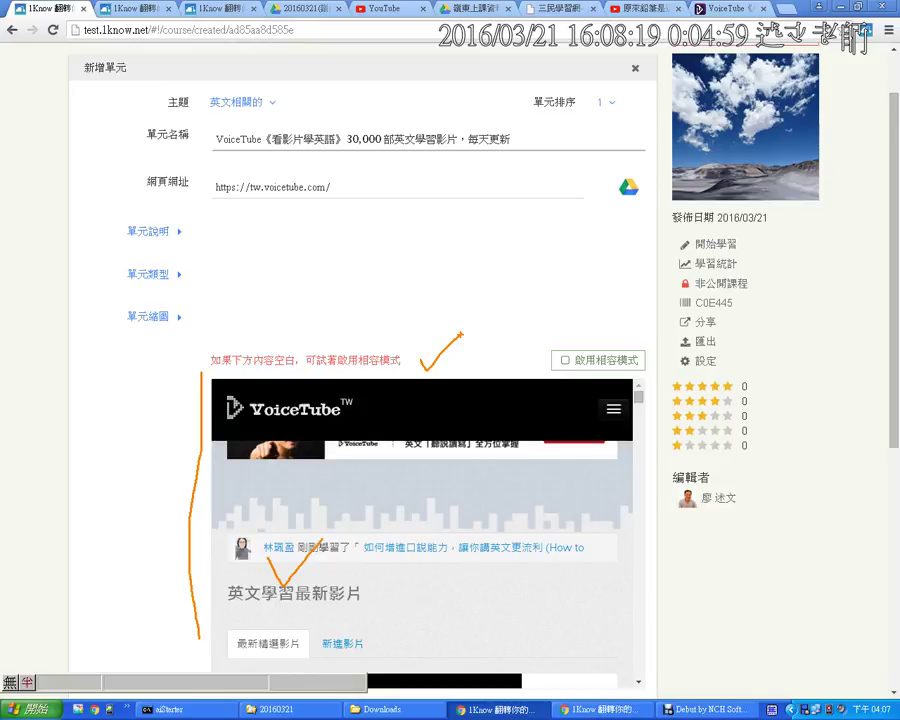
pyautogui.press('Escape')
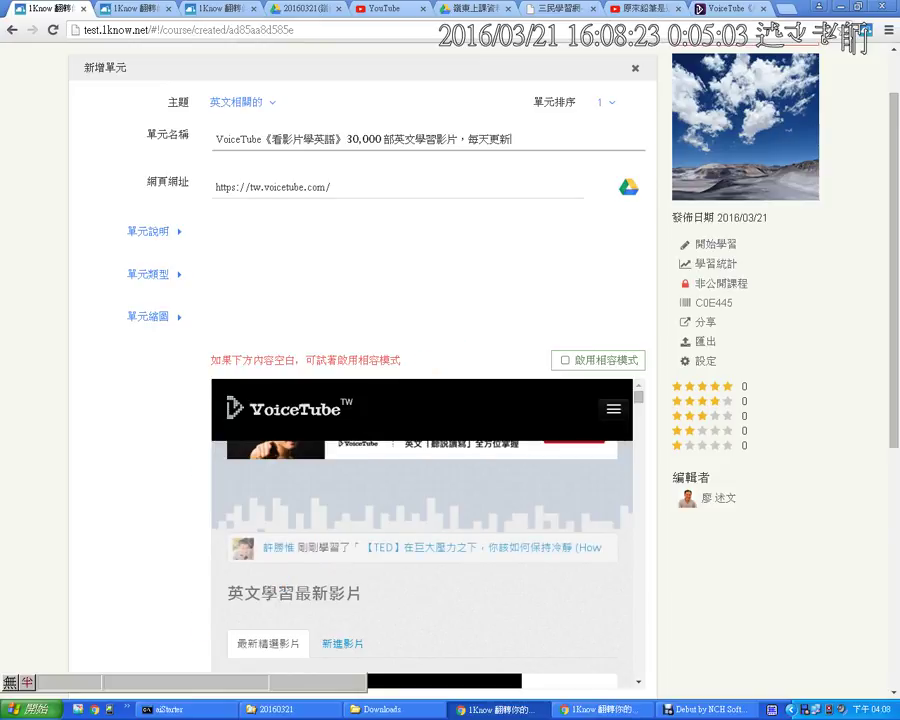
# Save the VoiceTube web page unit and collapse the topic 英文相關的.
pyautogui.scroll(-3, 360, 400)
pyautogui.click(628, 629)
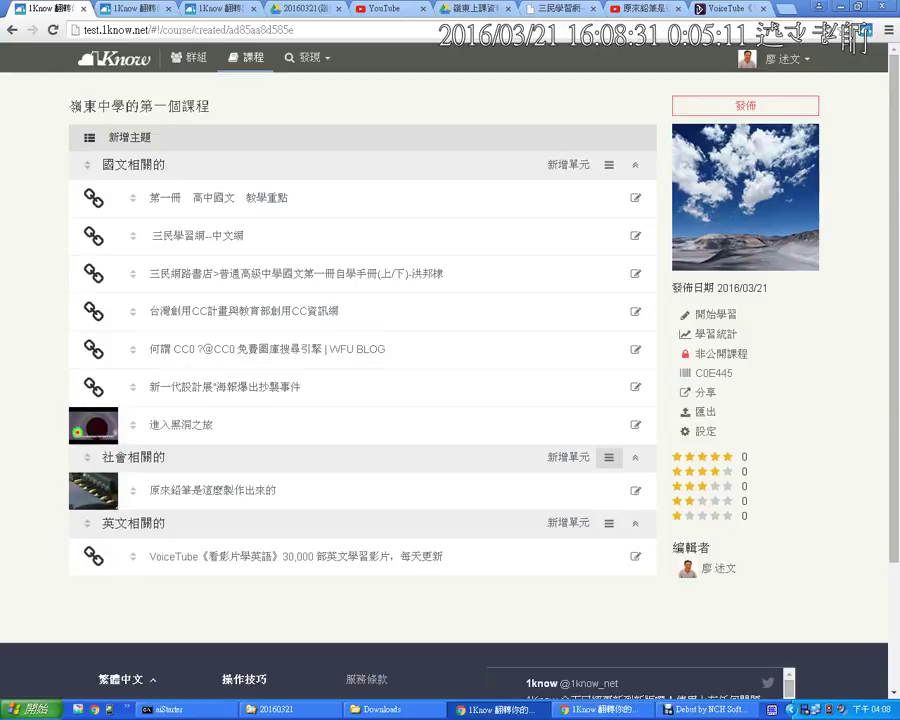
pyautogui.click(609, 523)
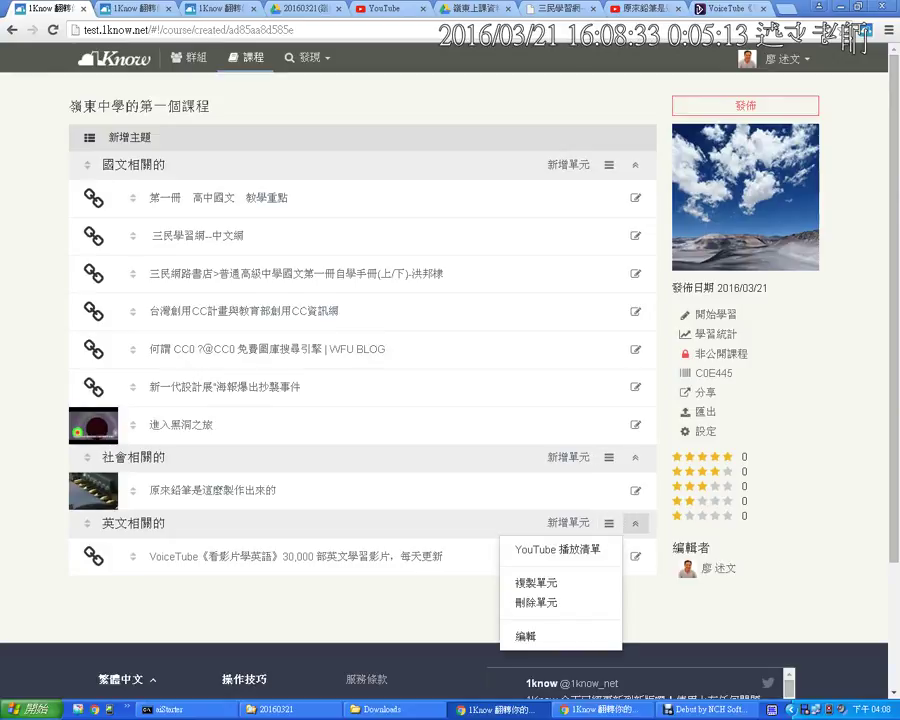
pyautogui.click(635, 523)
# Review the types of unit that can be added to the topic 英文相關的.
pyautogui.click(568, 523)
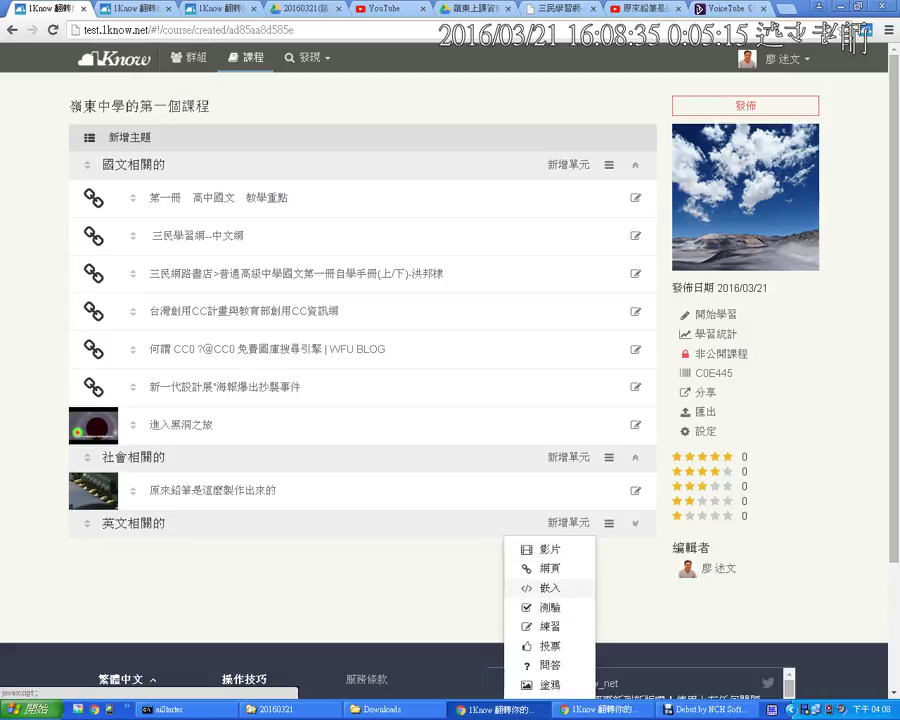
pyautogui.scroll(-2, 549, 607)
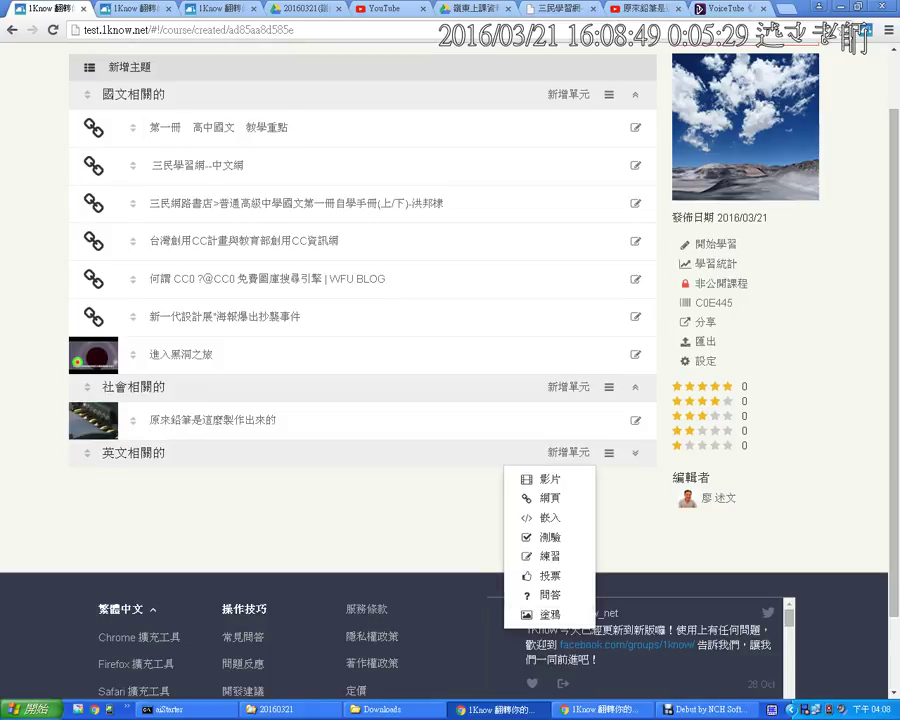
pyautogui.scroll(1, 549, 614)
# Open the group 您也可以這樣教這樣學(用1Know翻轉學習)(105新版) and show only its 任務 entries.
pyautogui.click(190, 57)
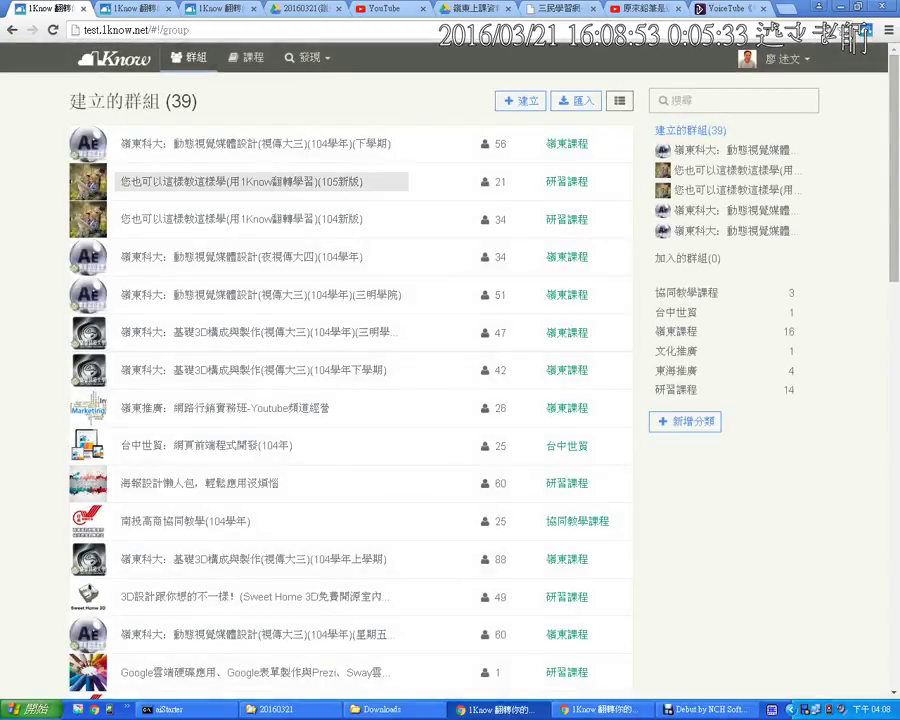
pyautogui.click(240, 181)
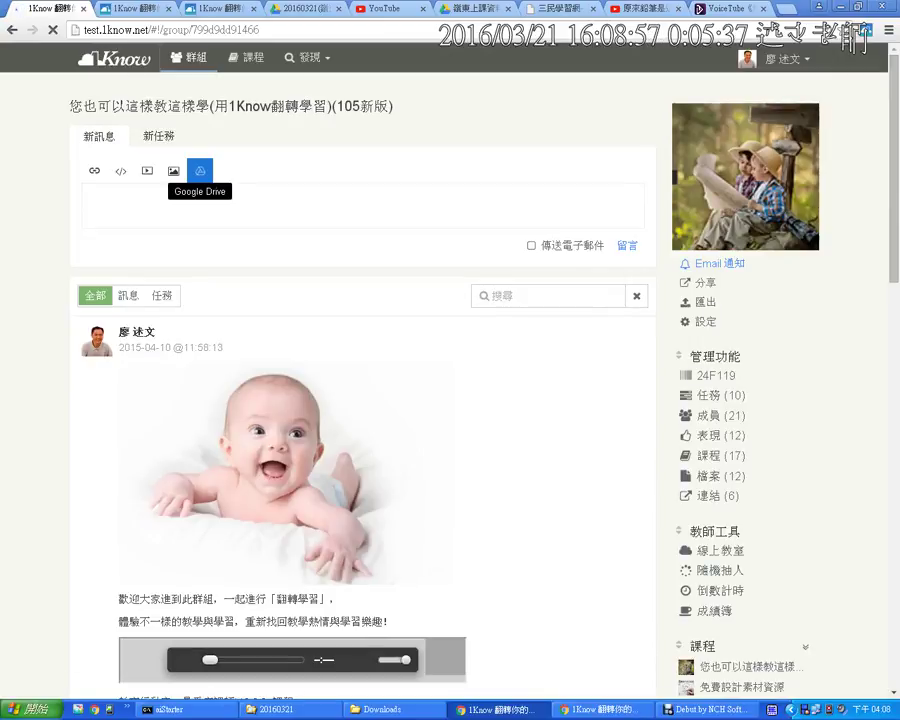
pyautogui.click(161, 295)
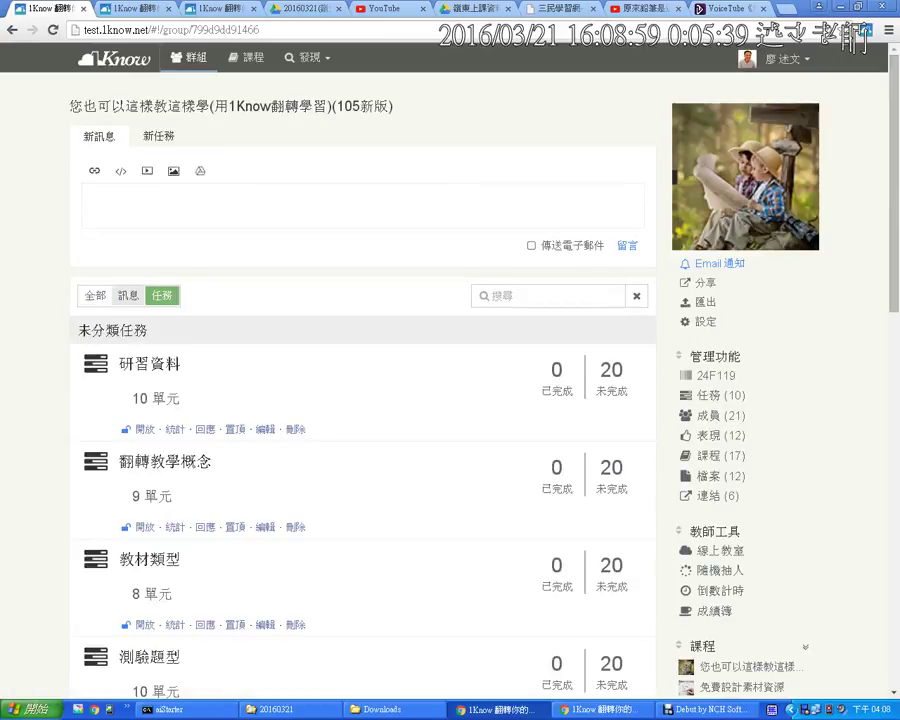
# Expand the unit list of the task 測驗題型.
pyautogui.scroll(-5, 450, 400)
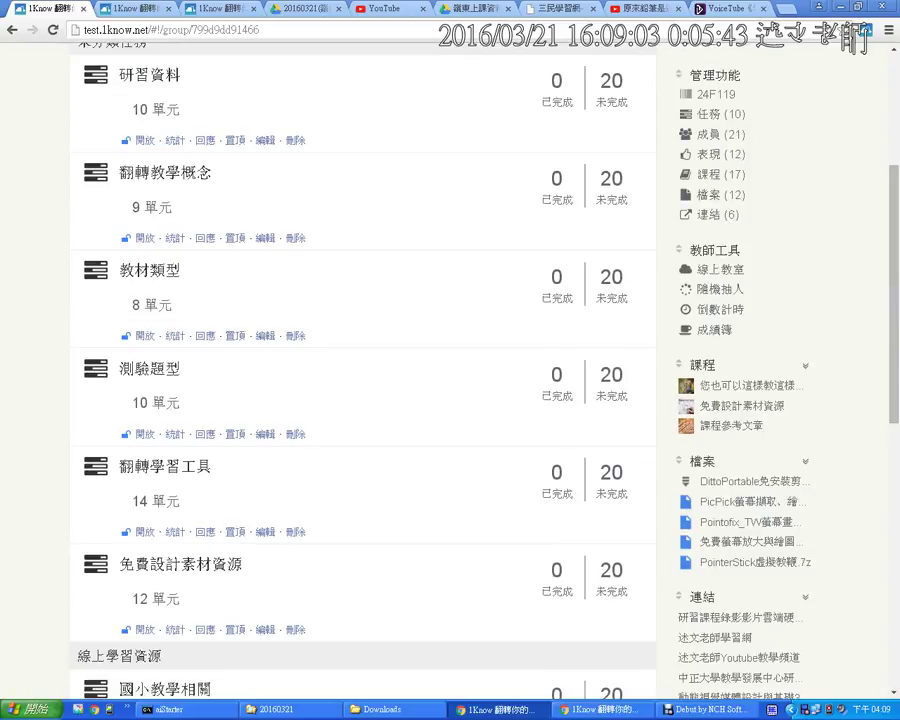
pyautogui.click(155, 402)
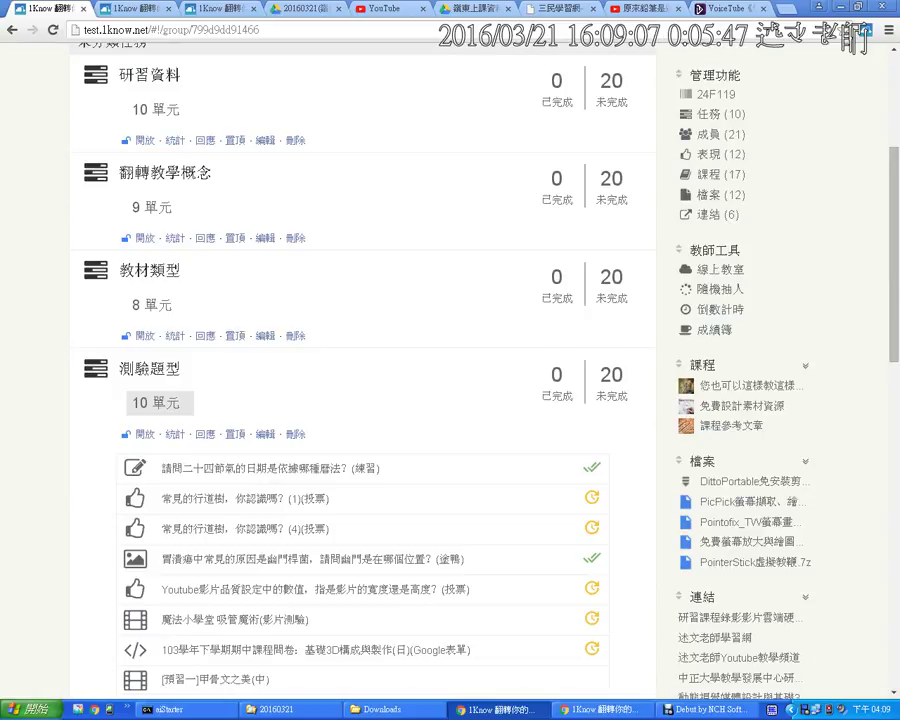
pyautogui.scroll(-3, 155, 402)
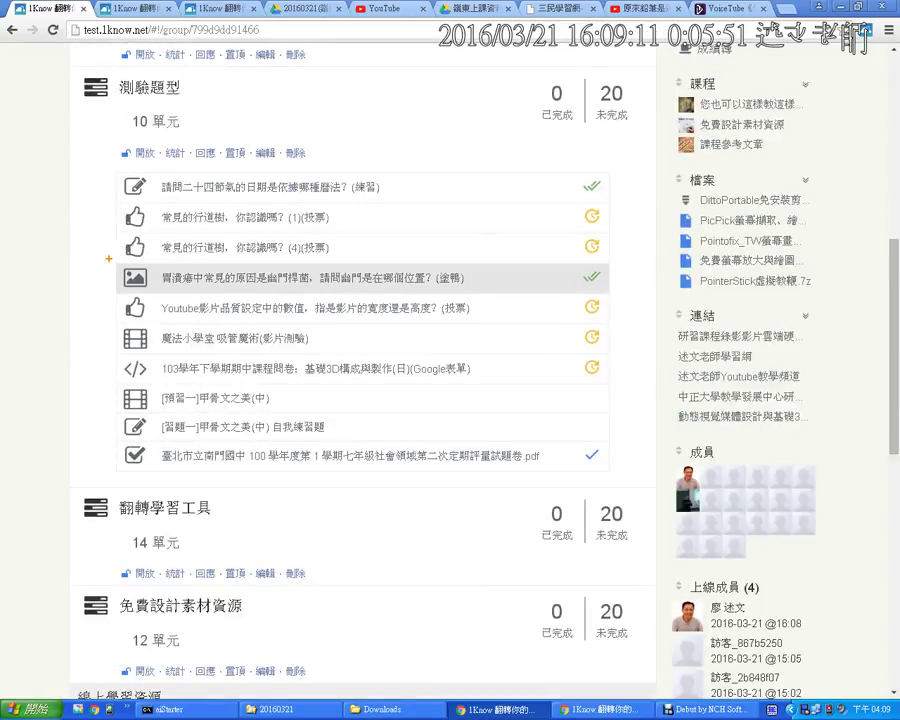
# Open the 塗鴉 unit asking for the position of the 幽門, clear the drawing on the stomach image, and close the unit.
pyautogui.moveTo(196, 283); pyautogui.dragTo(609, 292)
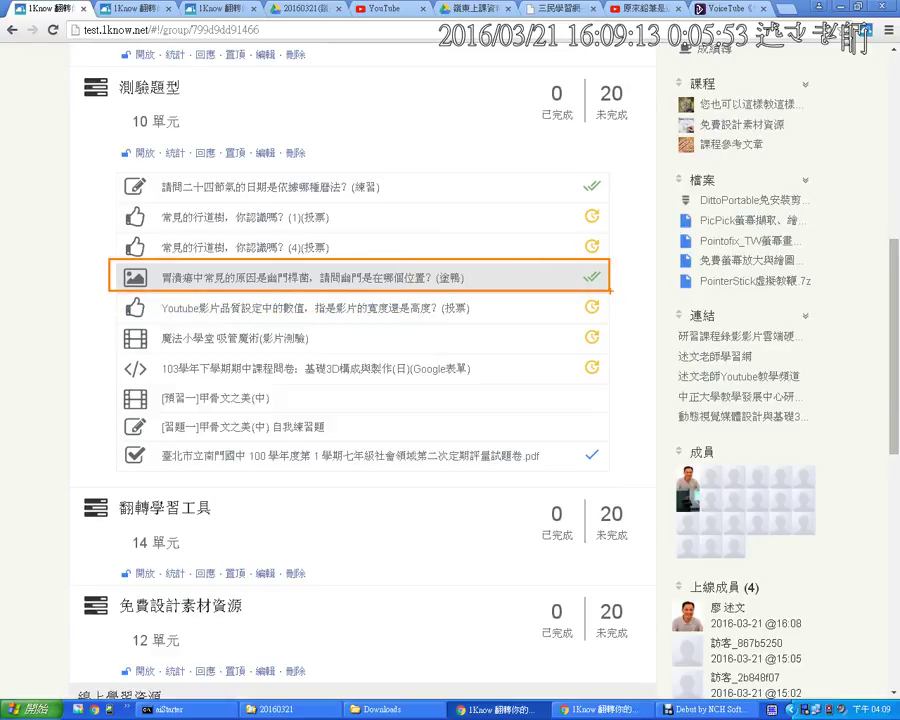
pyautogui.press('Escape')
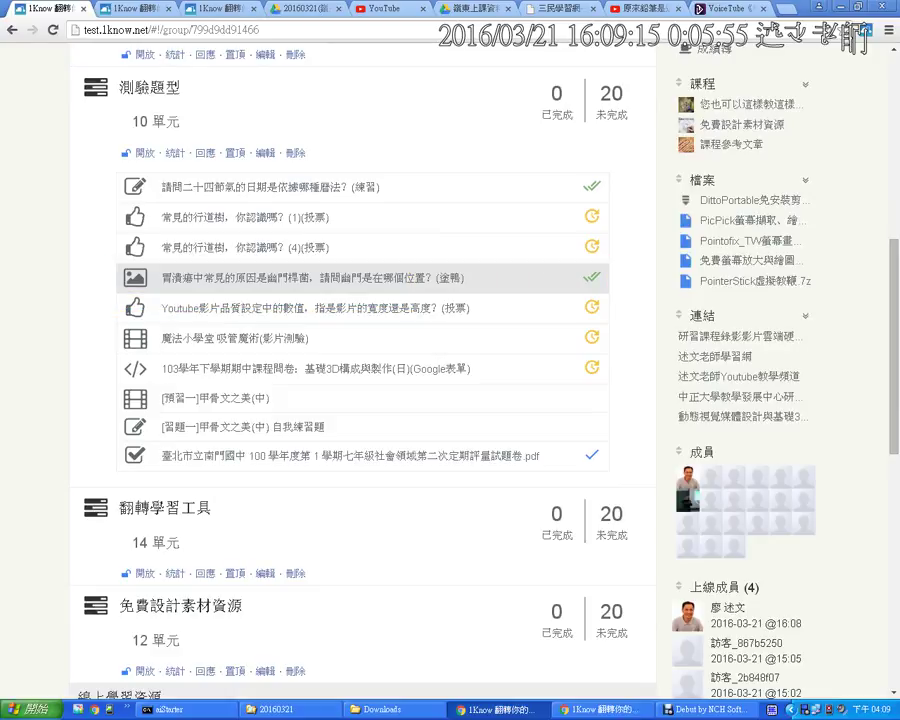
pyautogui.click(314, 279)
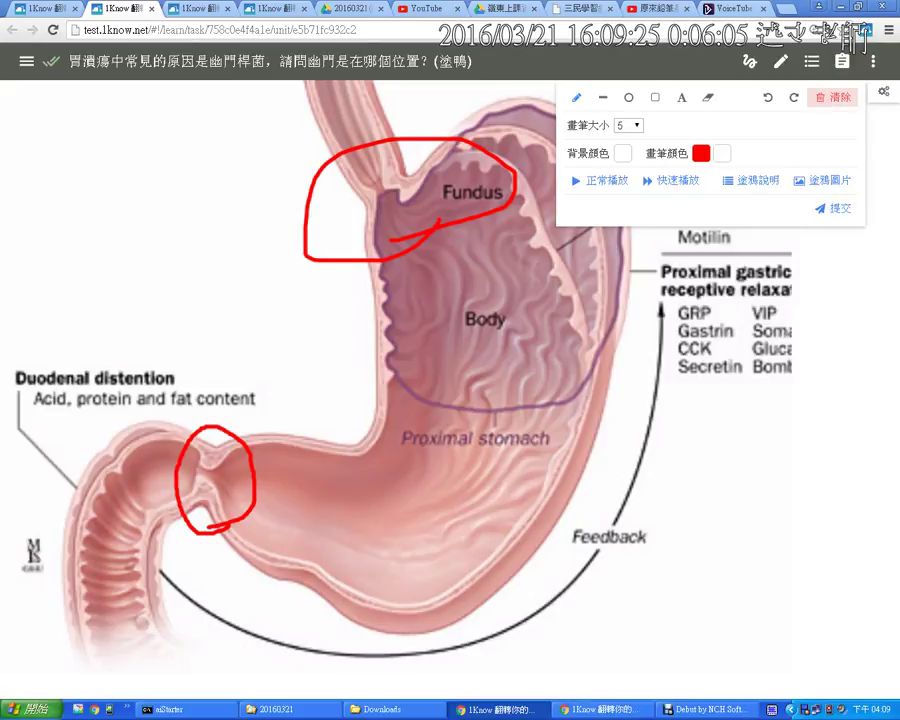
pyautogui.click(833, 98)
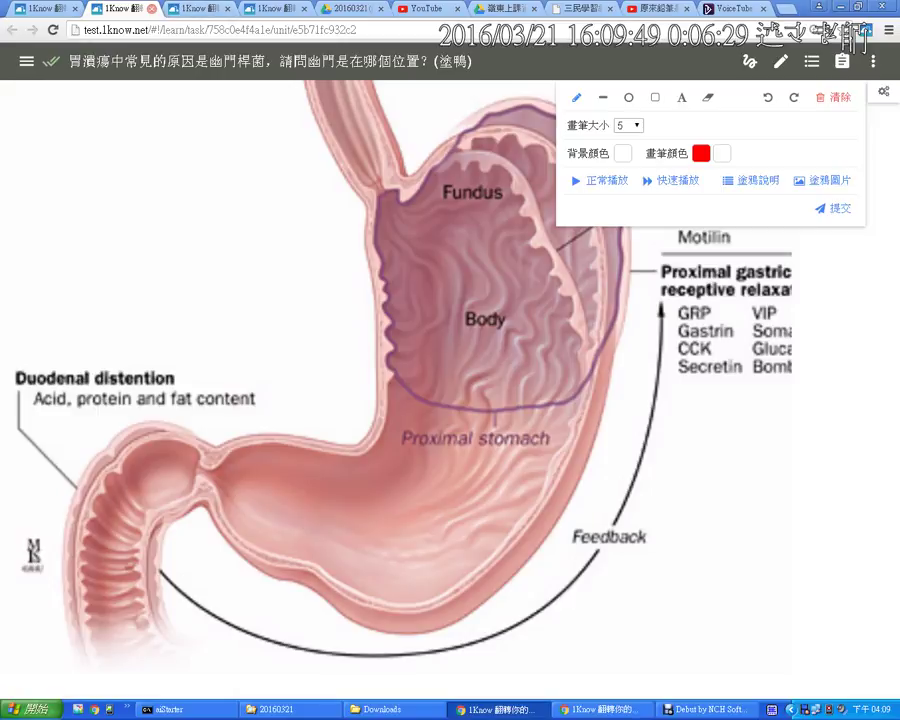
pyautogui.hotkey('ctrl', 'w')
# Allow group members to query the task statistics, including 查詢單一單元統計結果 and 查詢單一成員統計結果, and save the task settings.
pyautogui.scroll(3, 350, 220)
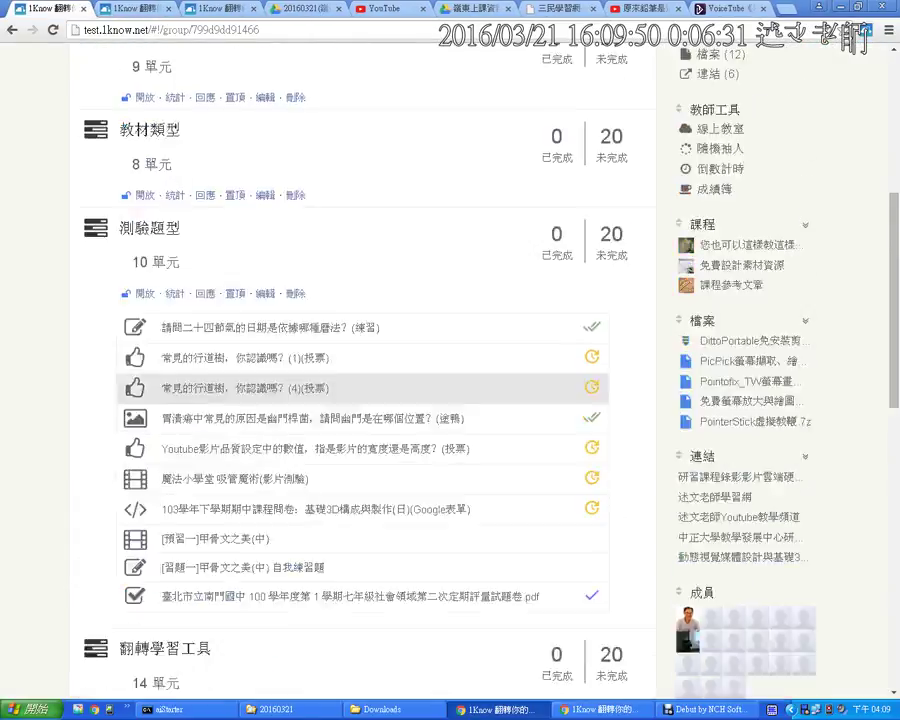
pyautogui.scroll(3, 350, 220)
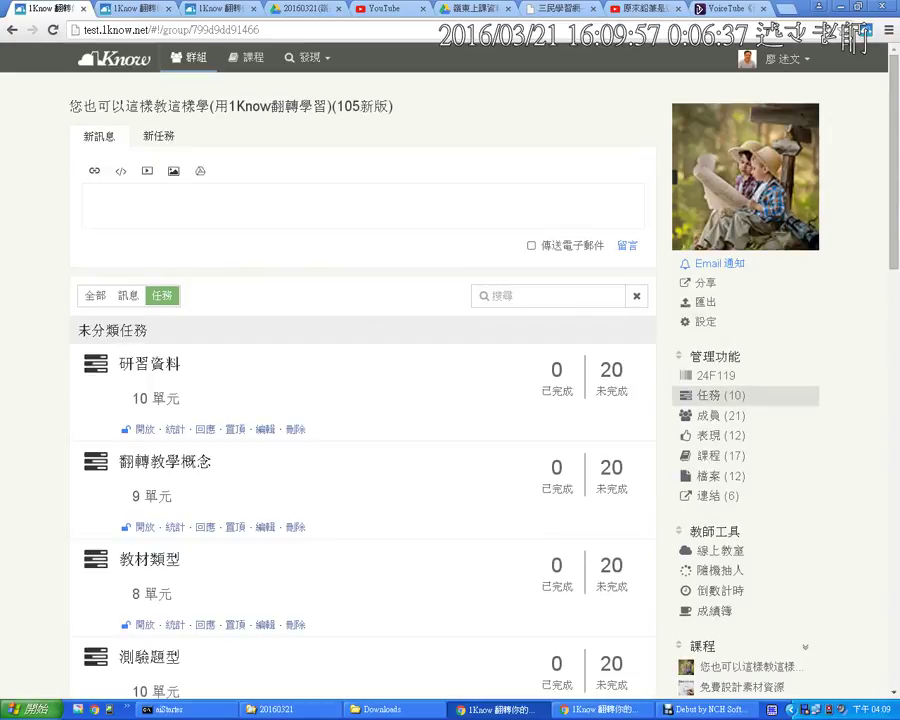
pyautogui.click(708, 395)
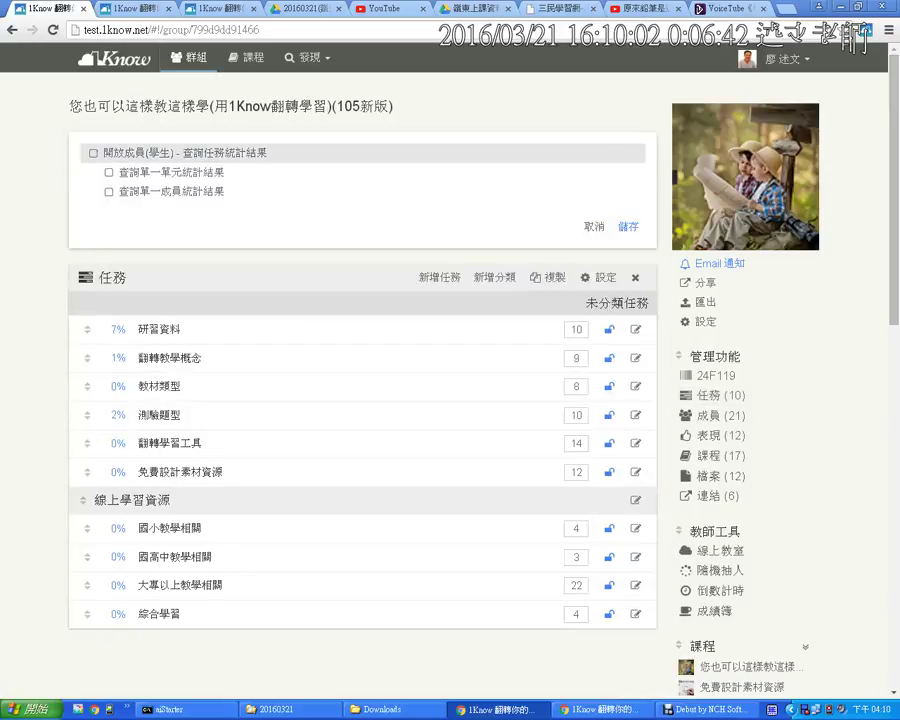
pyautogui.click(93, 153)
pyautogui.click(109, 172)
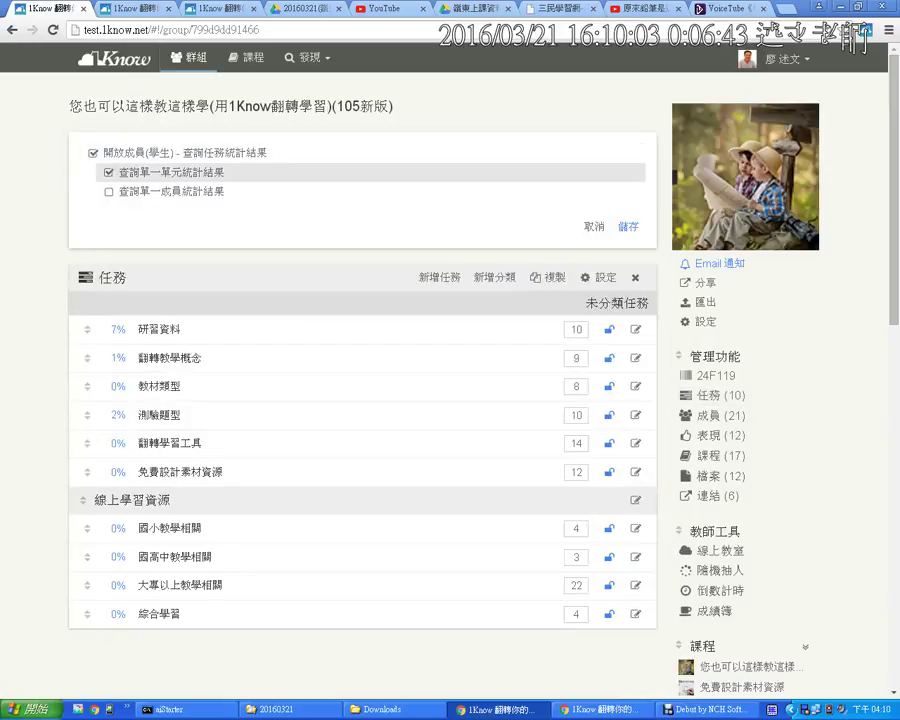
pyautogui.click(109, 191)
pyautogui.click(628, 226)
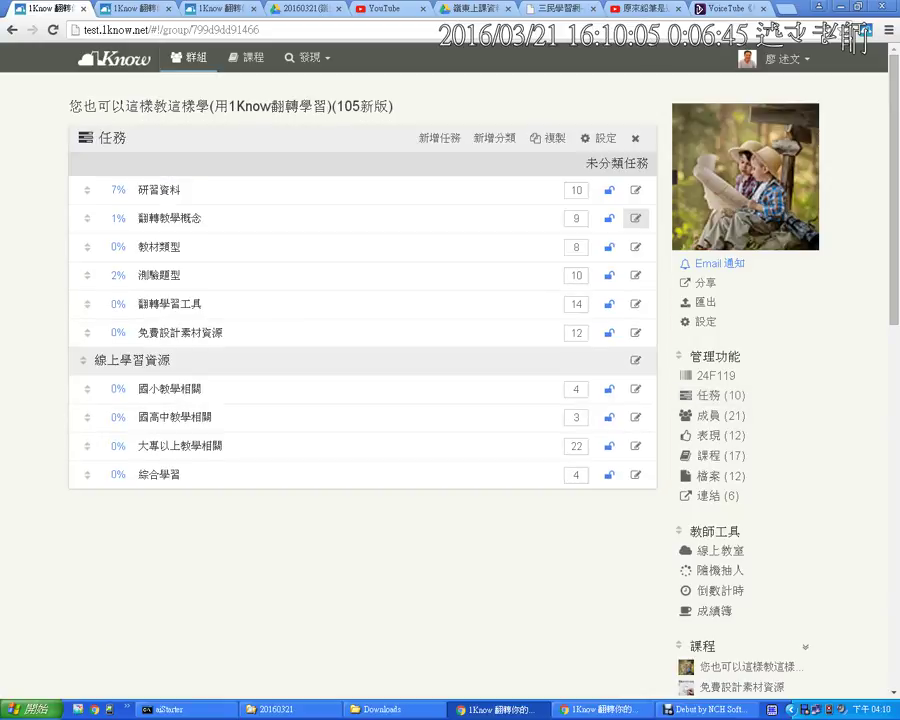
pyautogui.click(634, 138)
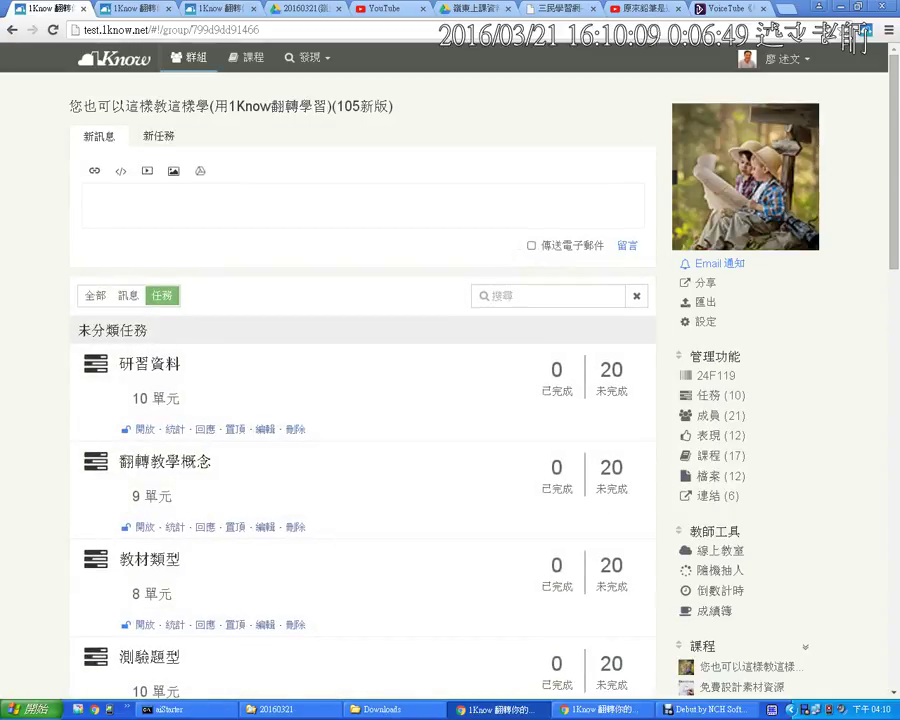
# View the members' progress statistics for the task 測驗題型 and close them.
pyautogui.scroll(-2, 360, 400)
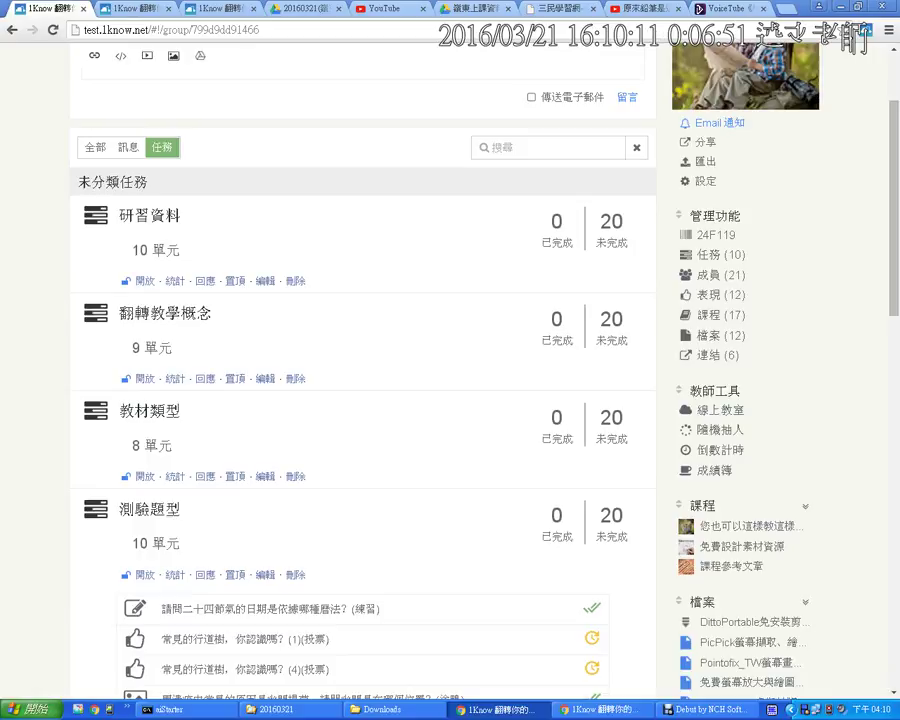
pyautogui.scroll(-2, 360, 530)
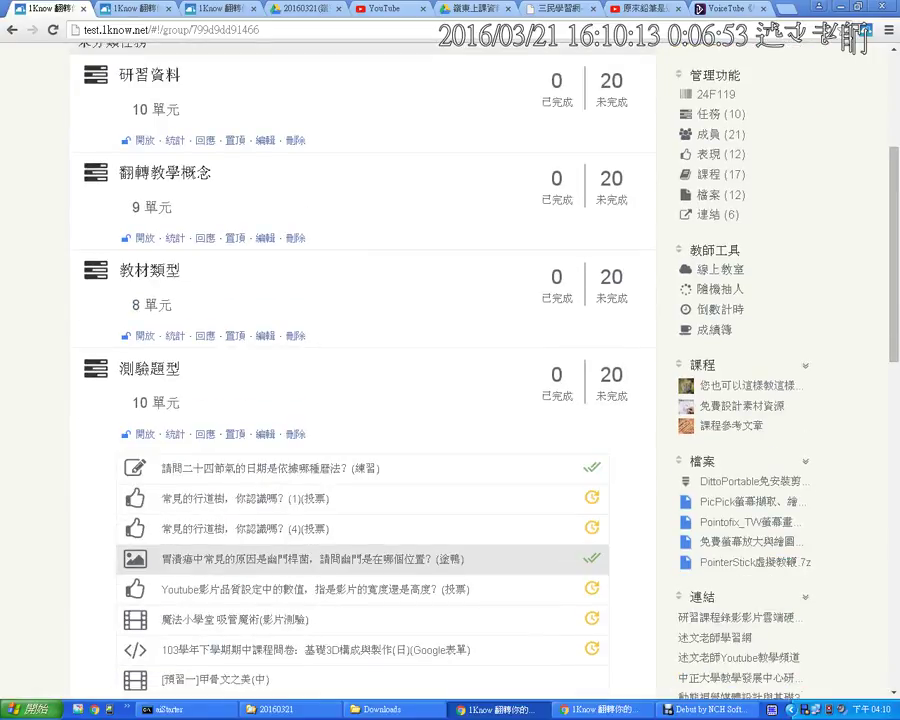
pyautogui.click(584, 380)
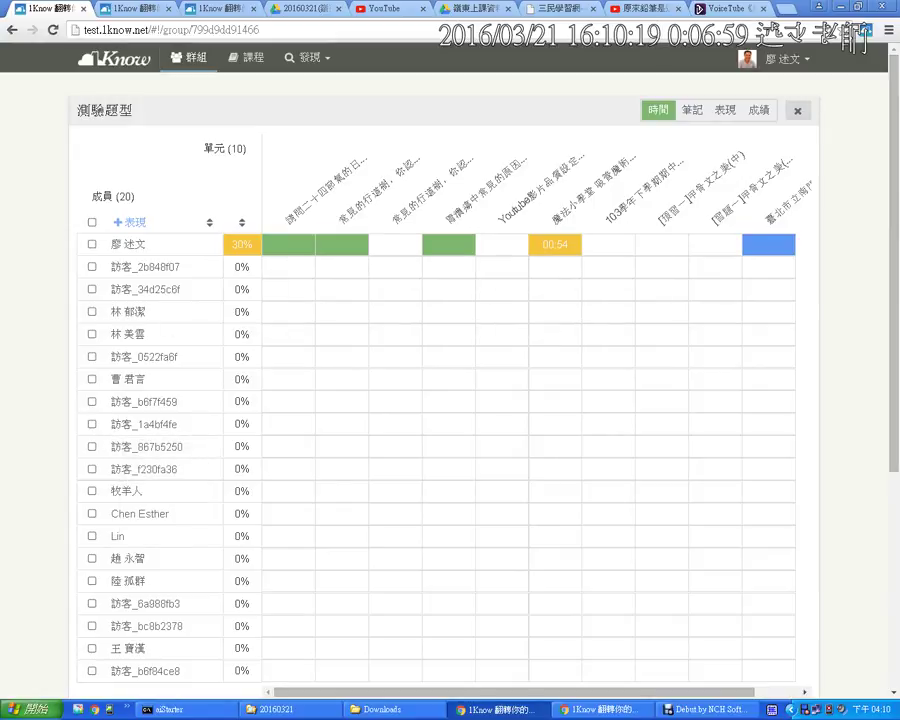
pyautogui.click(797, 111)
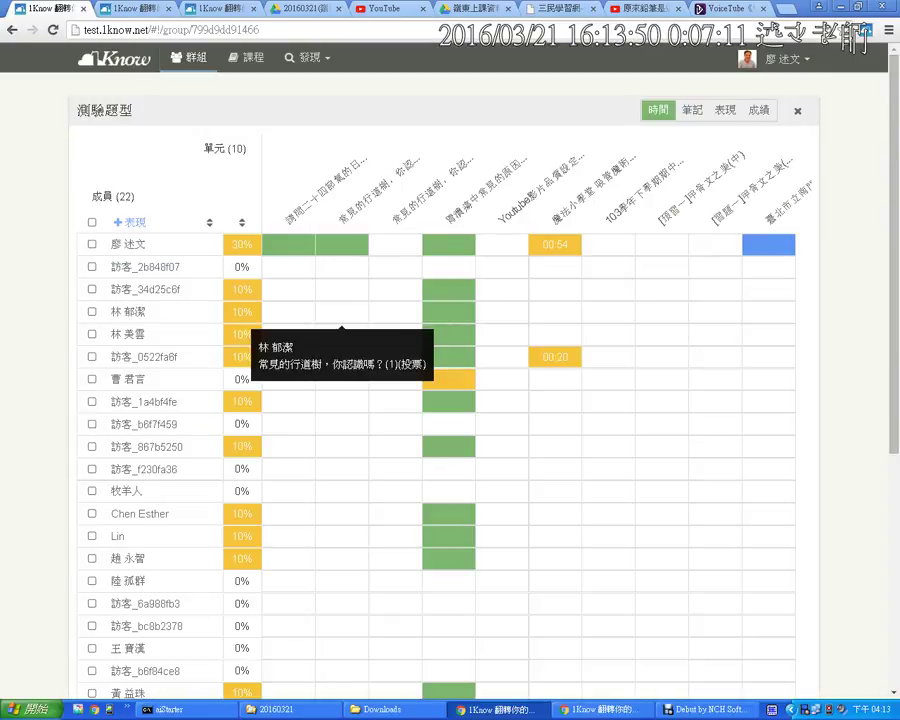
pyautogui.click(797, 111)
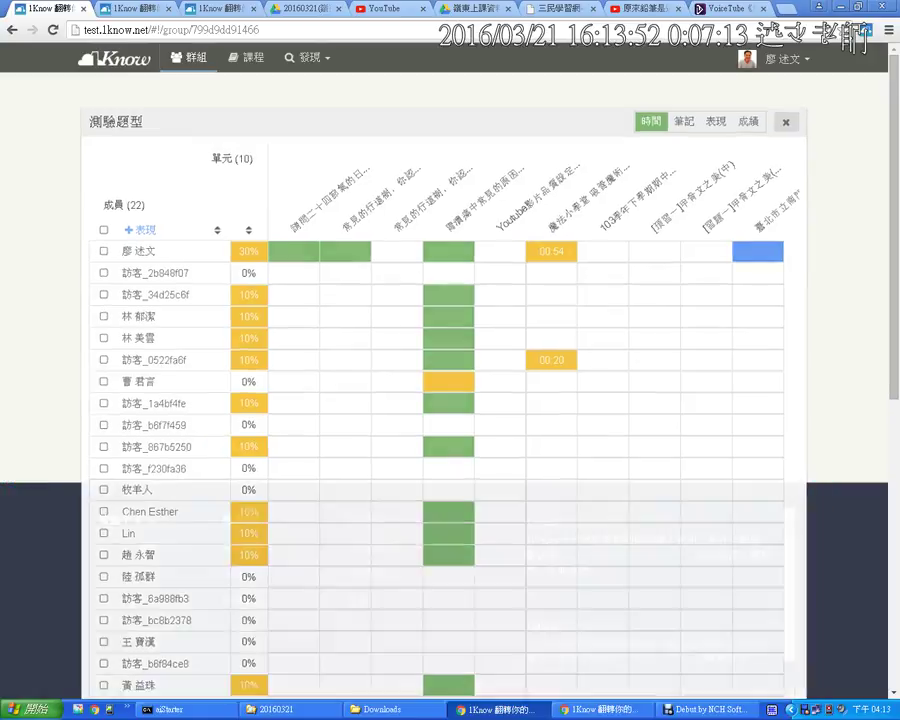
# Reopen the 測驗題型 statistics and look through the members' drawings for the 塗鴉 unit on the 幽門 position.
pyautogui.scroll(-1, 360, 360)
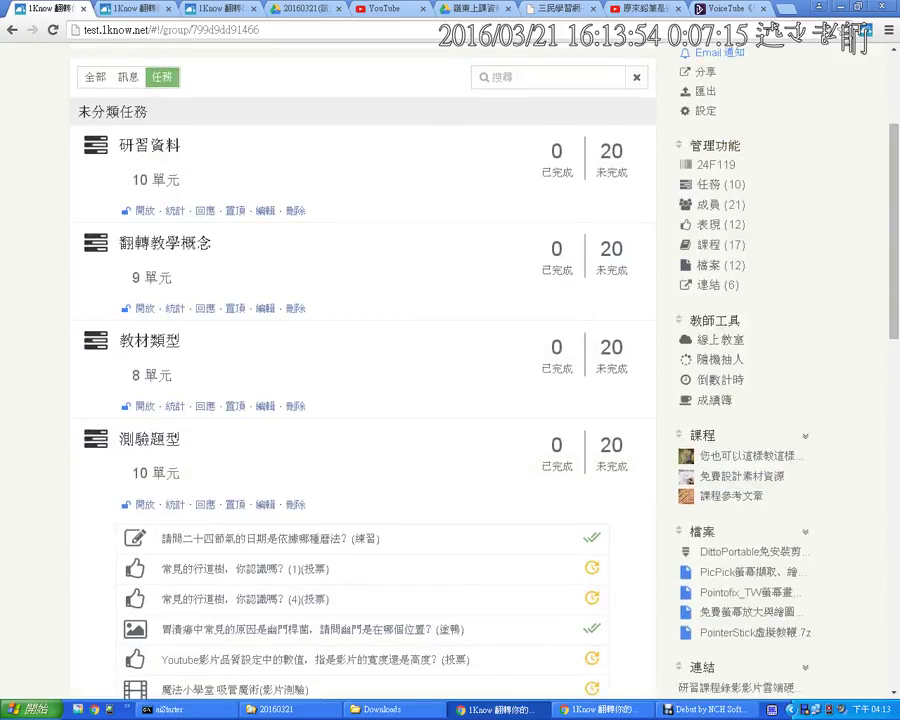
pyautogui.click(175, 504)
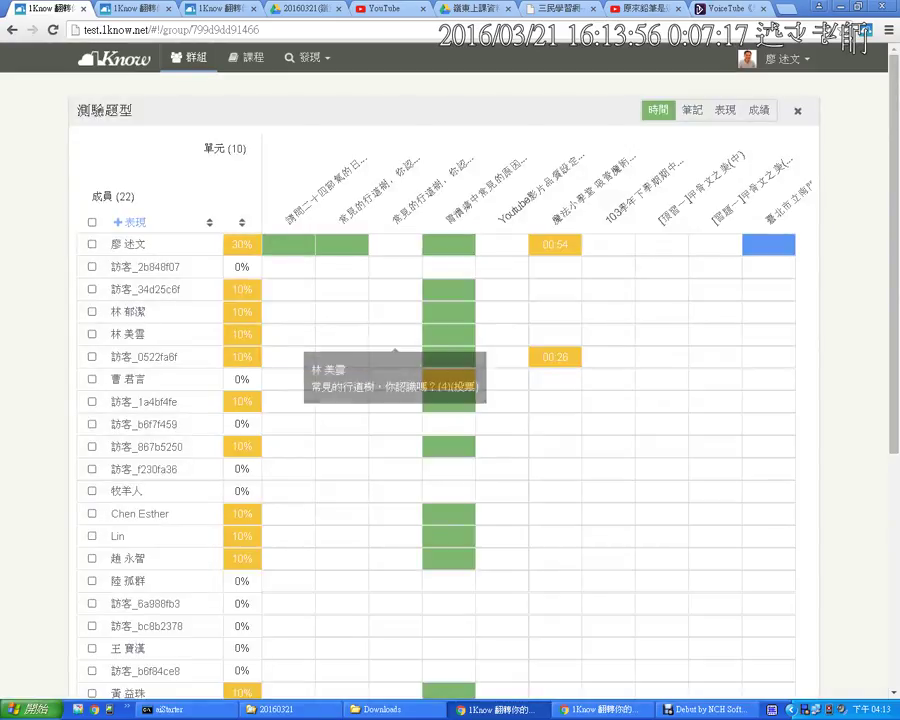
pyautogui.click(489, 187)
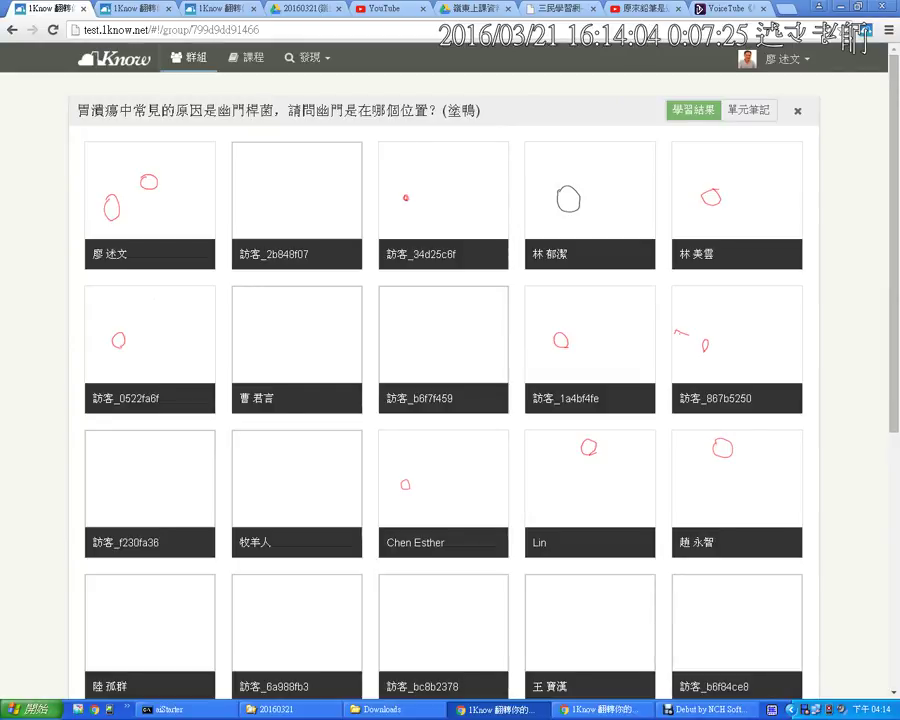
pyautogui.scroll(-3, 450, 380)
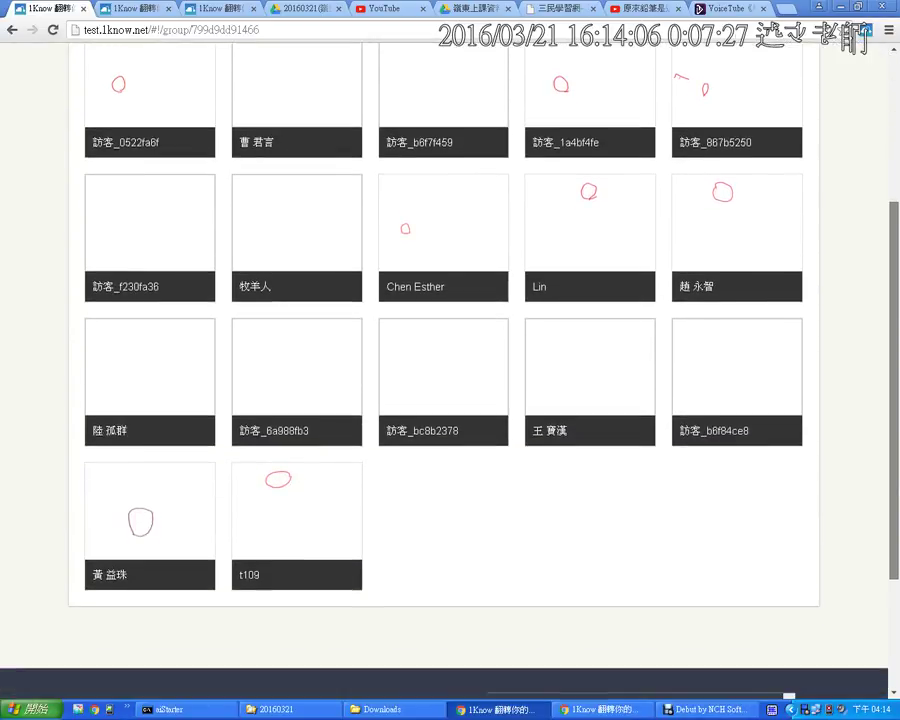
pyautogui.scroll(1, 450, 380)
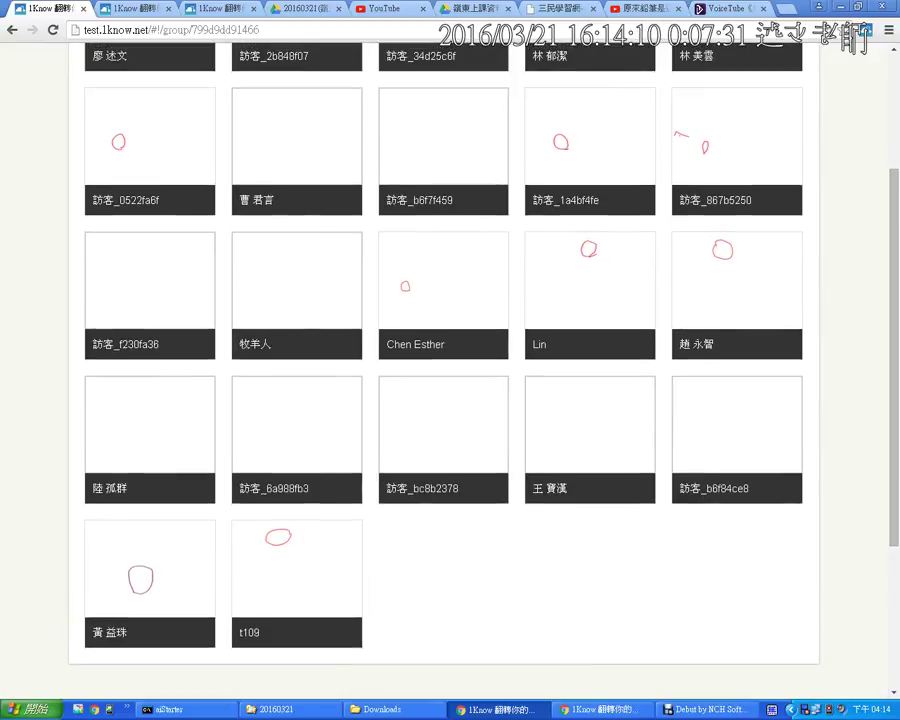
pyautogui.scroll(3, 450, 380)
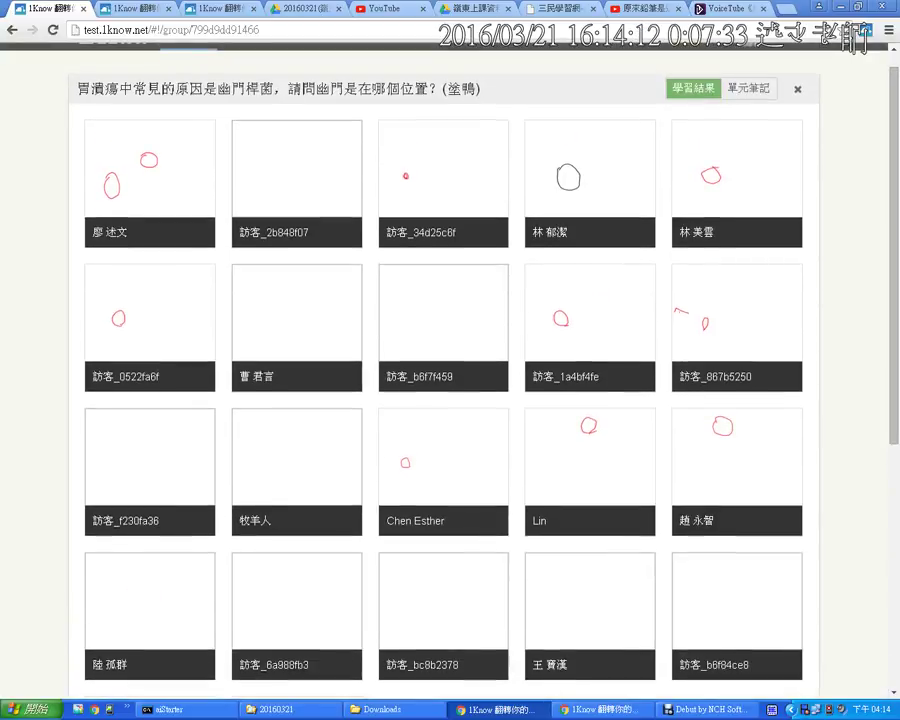
# Enlarge the member's drawing with the black circle, and return from the unit results to the group's task list.
pyautogui.click(588, 180)
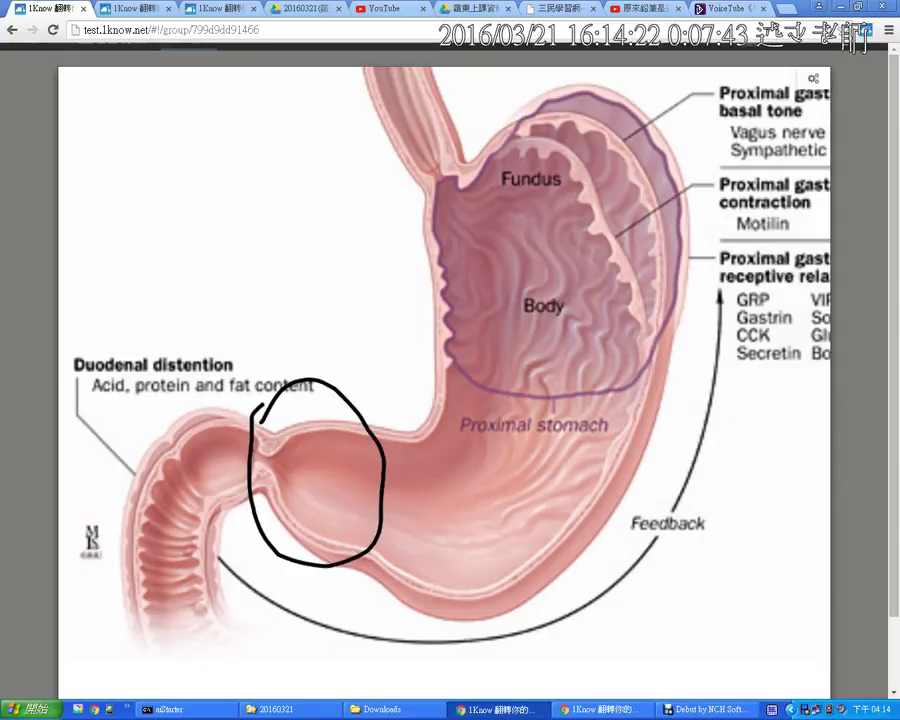
pyautogui.press('Escape')
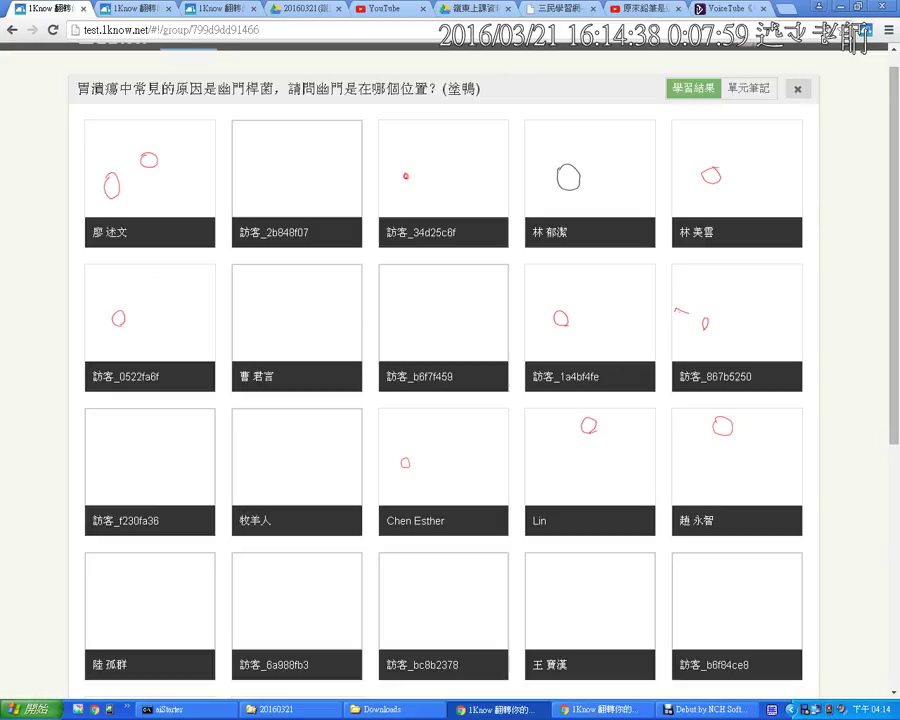
pyautogui.click(797, 89)
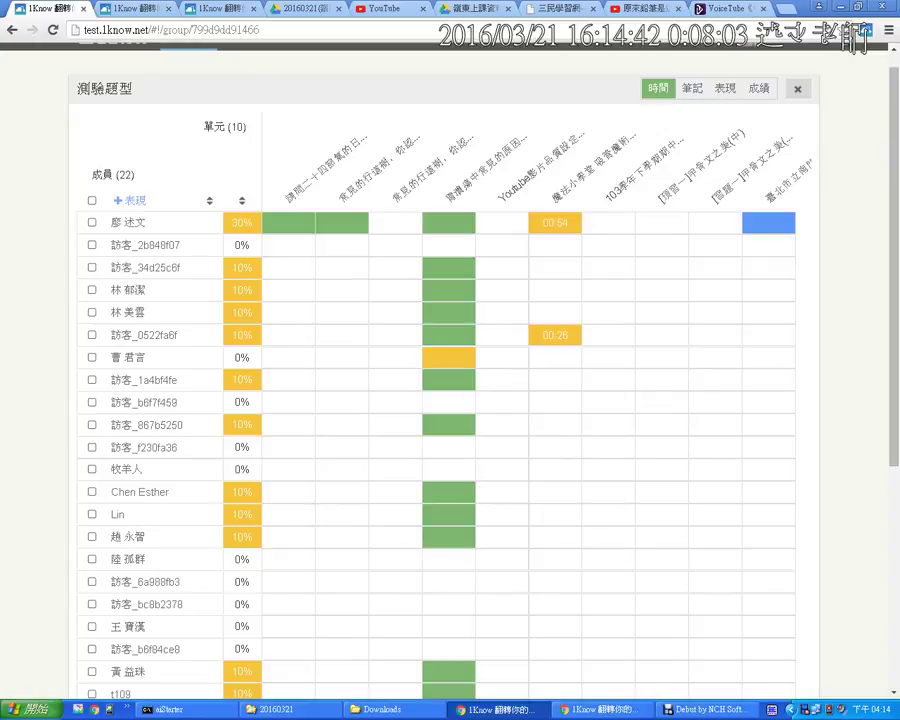
pyautogui.click(797, 89)
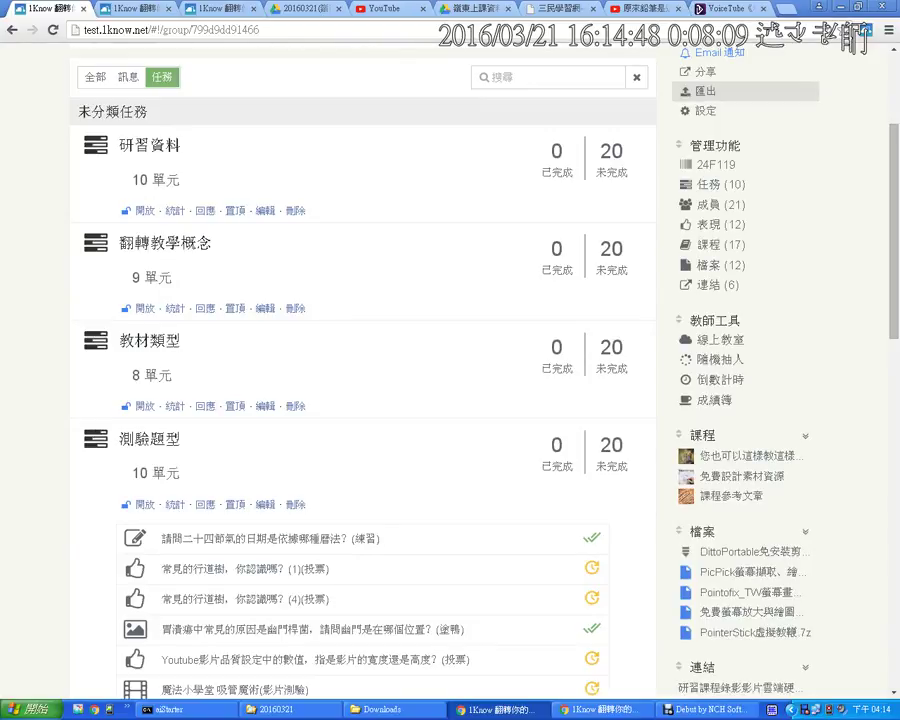
# Close the Prezi presentation unit and open the course 嶺東中學的第一個課程 from the created courses.
pyautogui.scroll(-3, 360, 380)
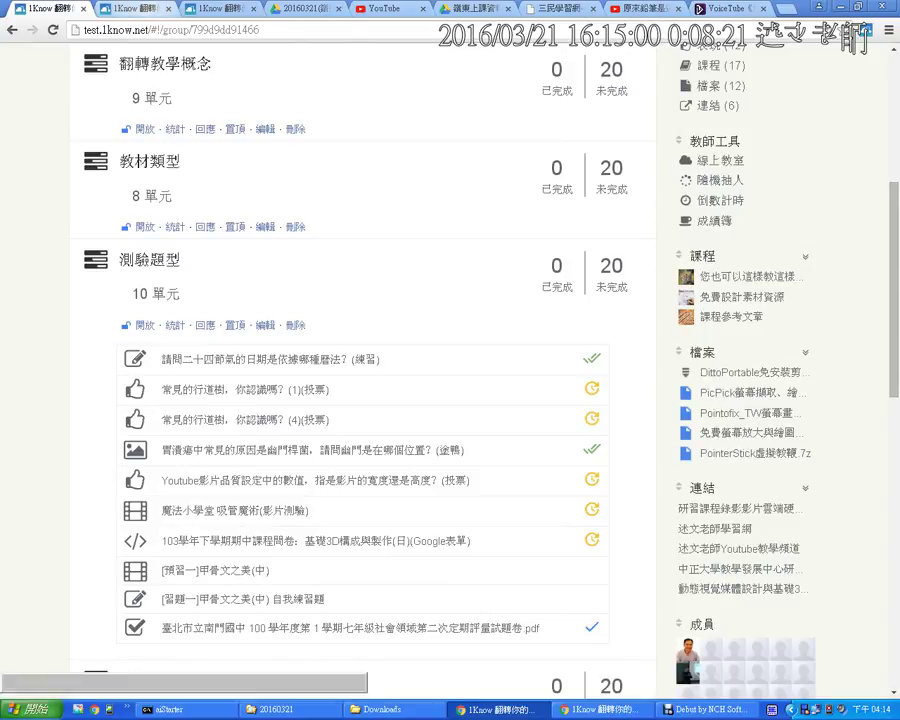
pyautogui.click(136, 9)
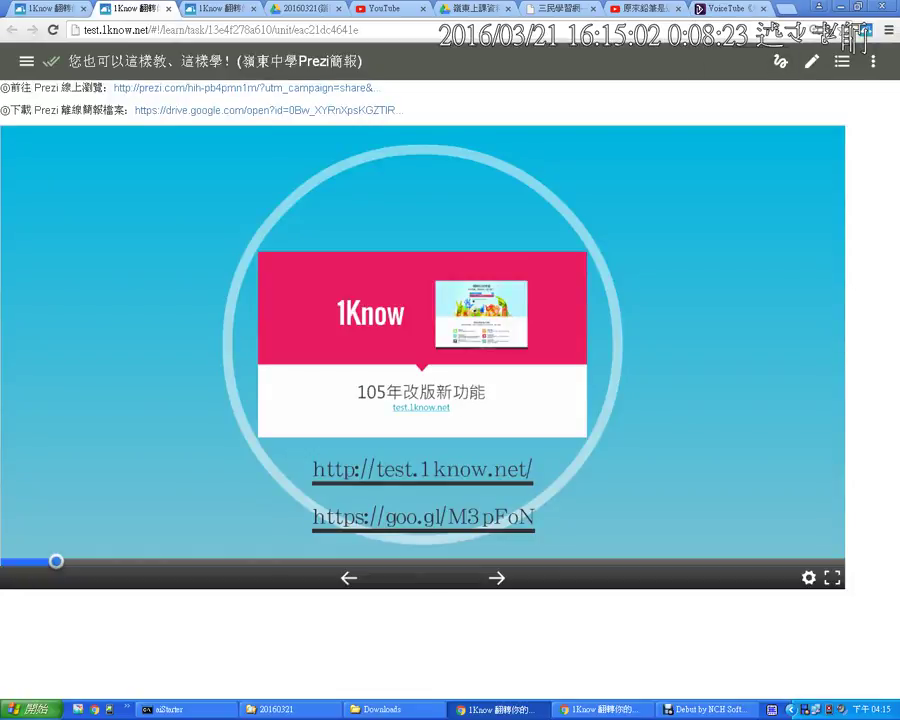
pyautogui.click(168, 8)
pyautogui.click(45, 8)
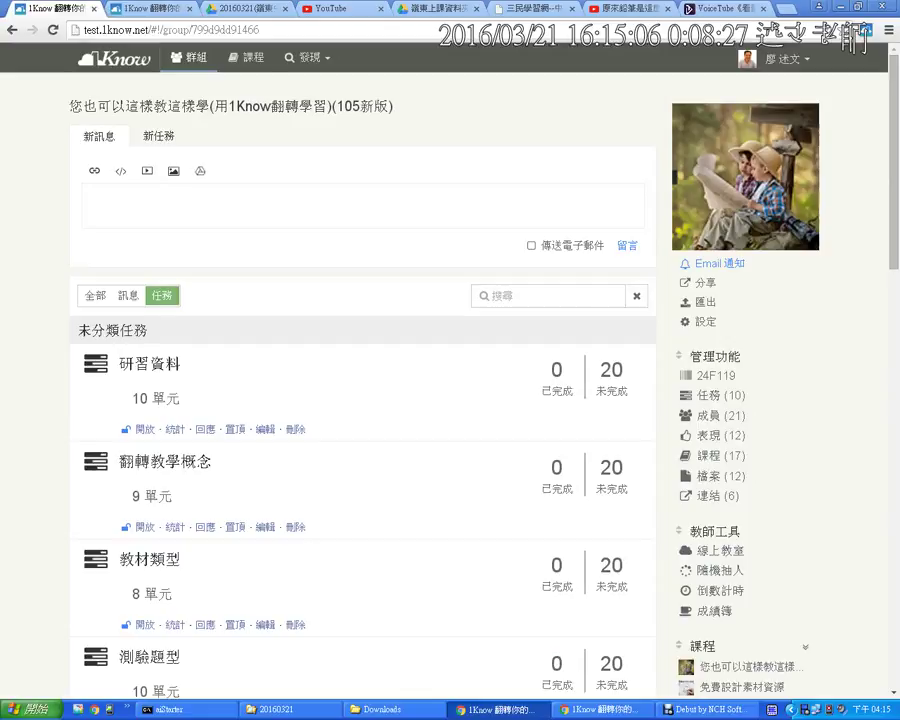
pyautogui.click(246, 58)
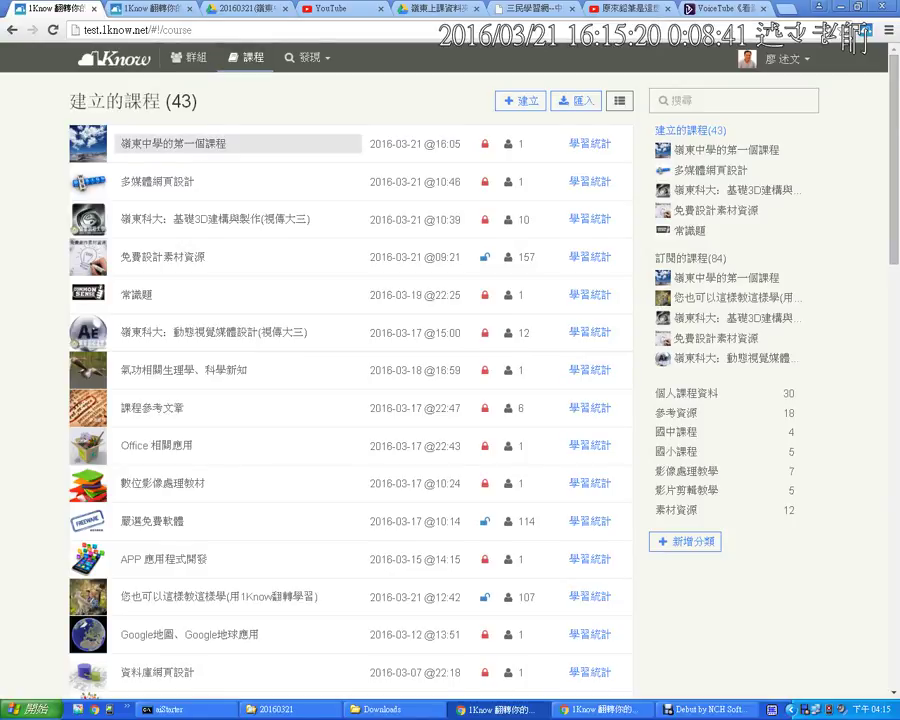
pyautogui.click(174, 144)
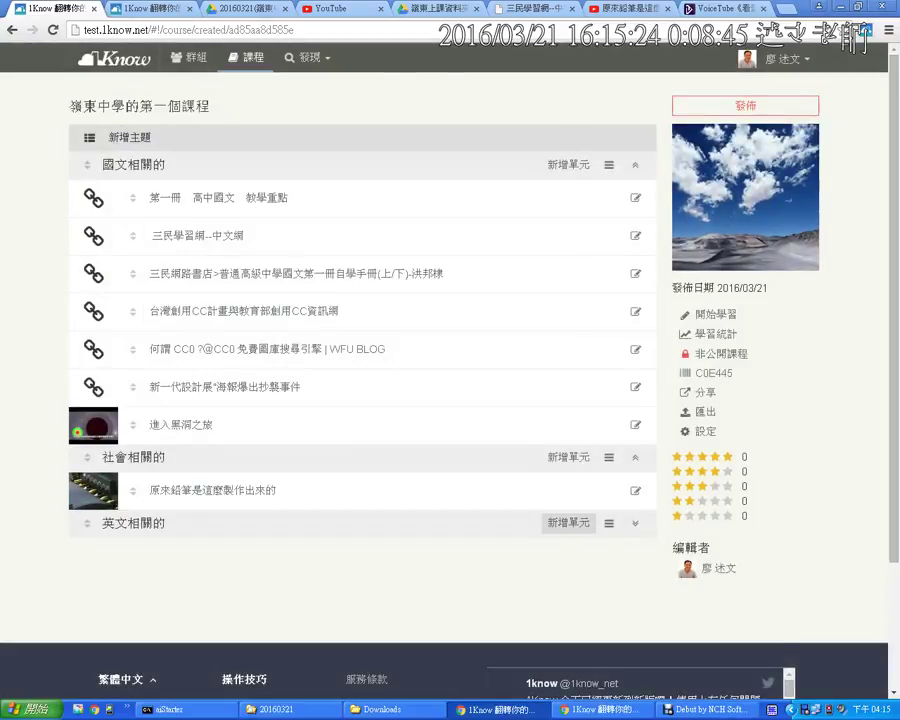
# Start a new 塗鴉 unit under the topic 英文相關的 and name it 哪一個是正確的英文單字？.
pyautogui.click(568, 523)
pyautogui.scroll(-1, 568, 540)
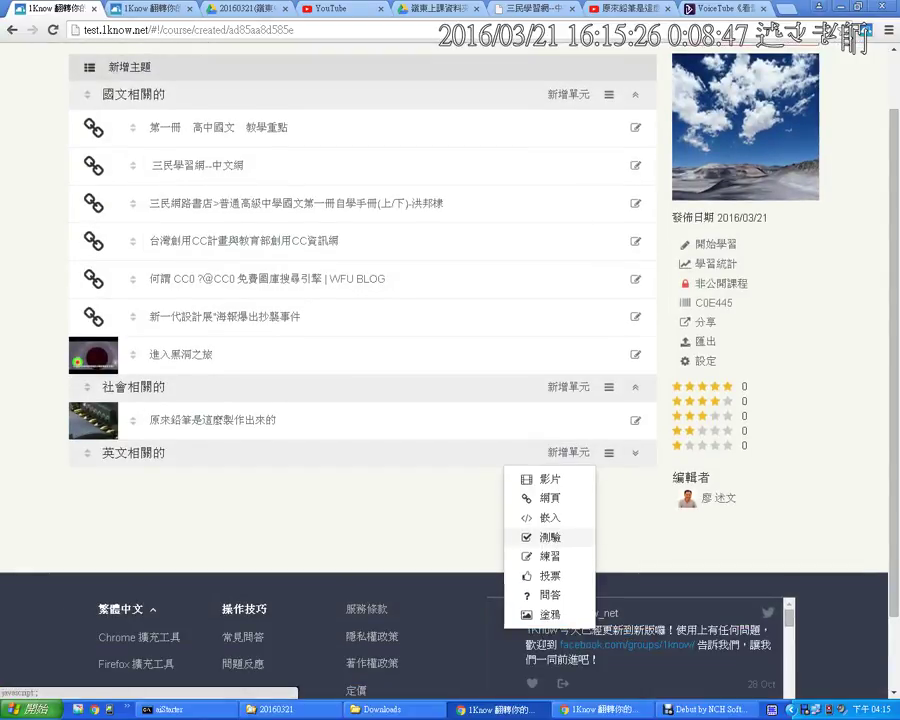
pyautogui.click(540, 614)
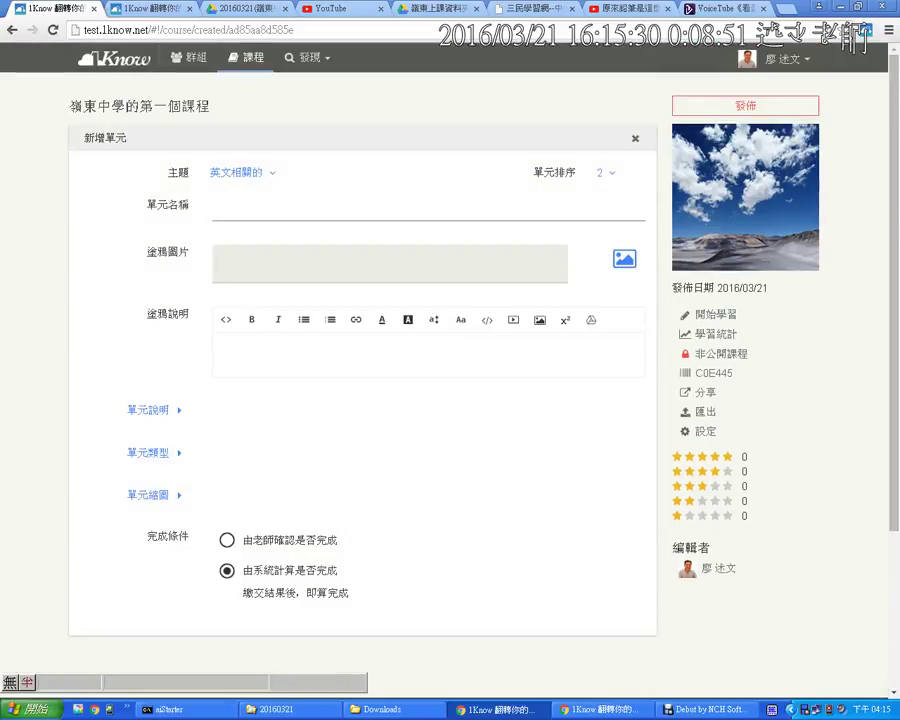
pyautogui.write('ㄖ哪一個是正')
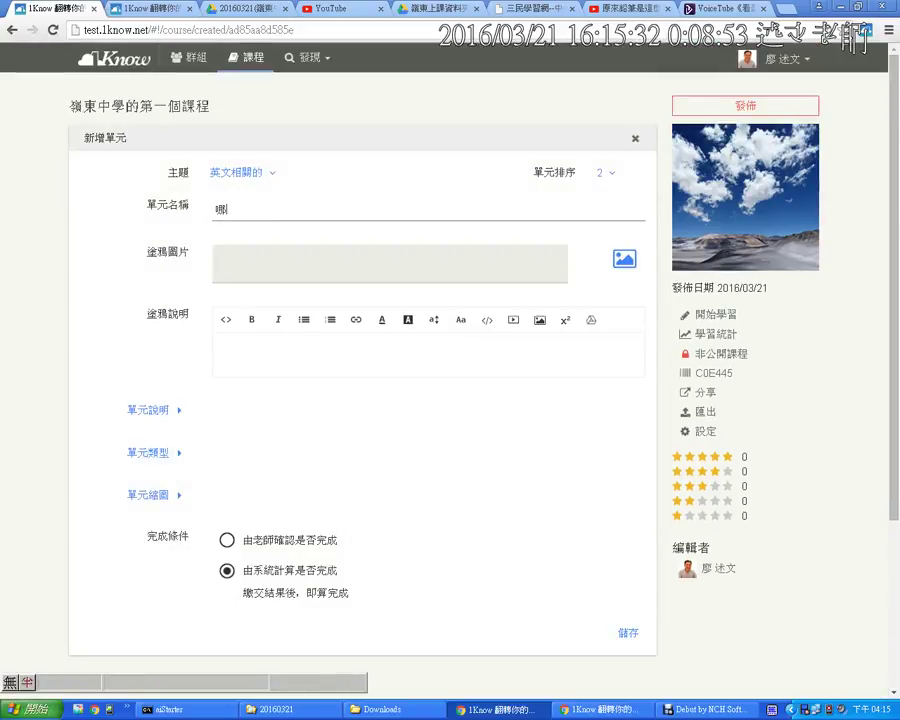
pyautogui.write('確')
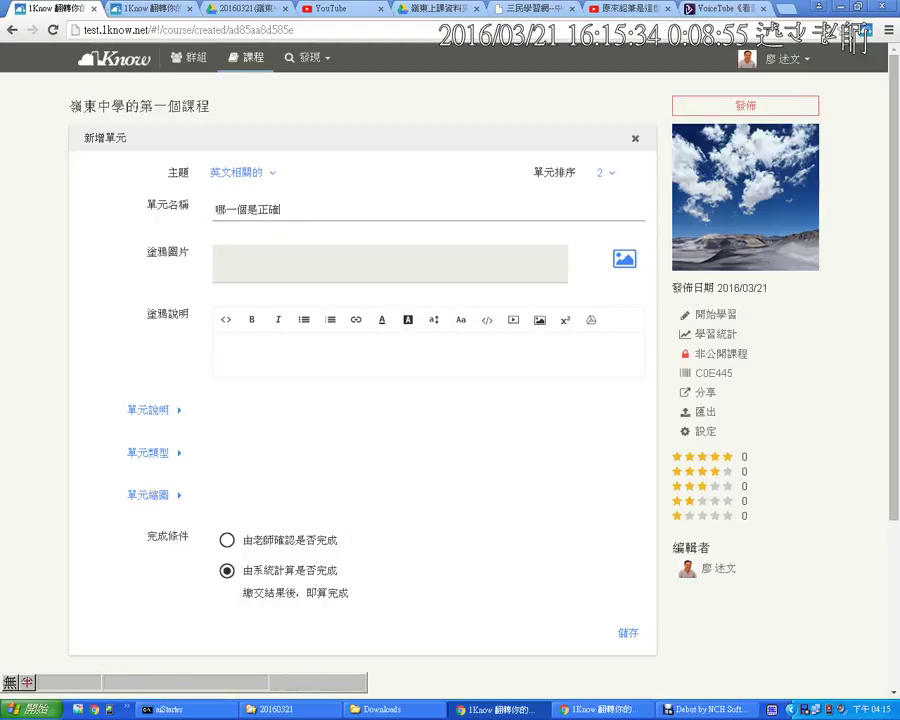
pyautogui.write('的英文單字？')
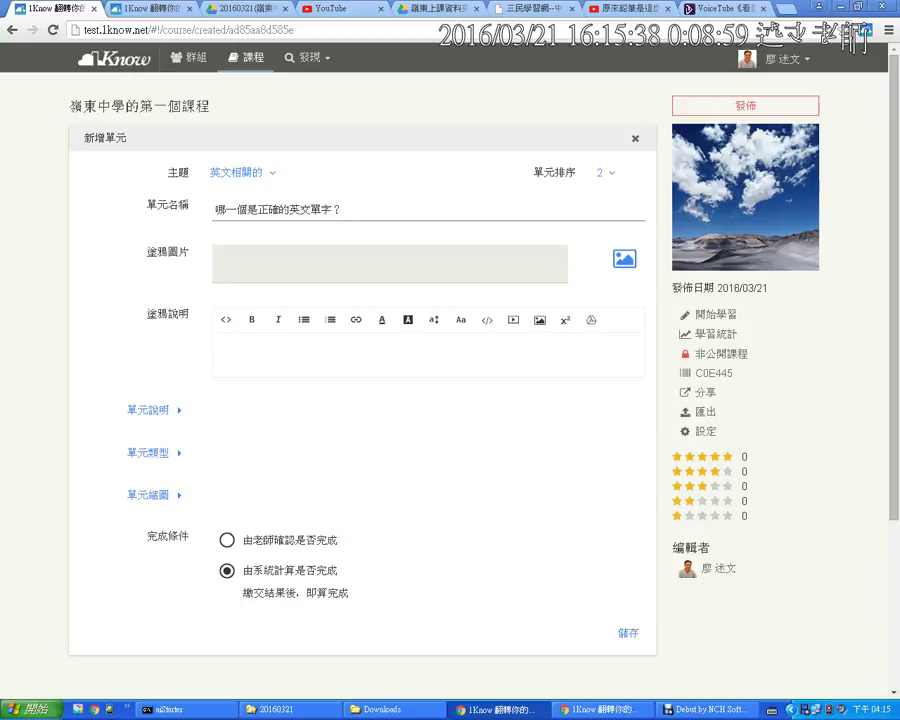
# Load 416420000_79b8b88a10.jpg from the IMG_7479 Flickr folder in 我的圖片 as the unit's 塗鴉圖片.
pyautogui.click(625, 259)
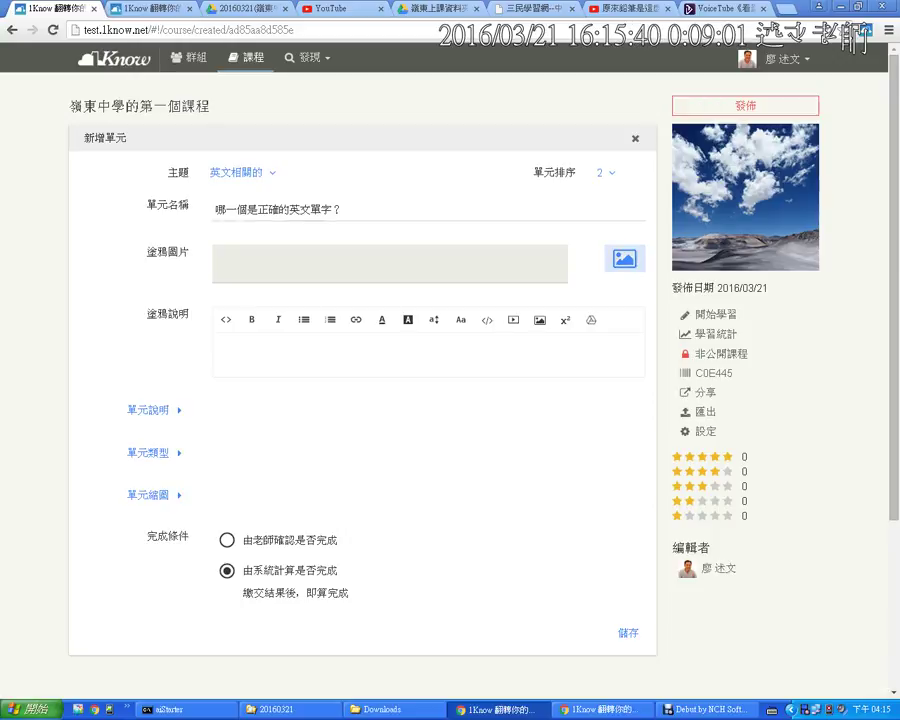
pyautogui.press('Return')
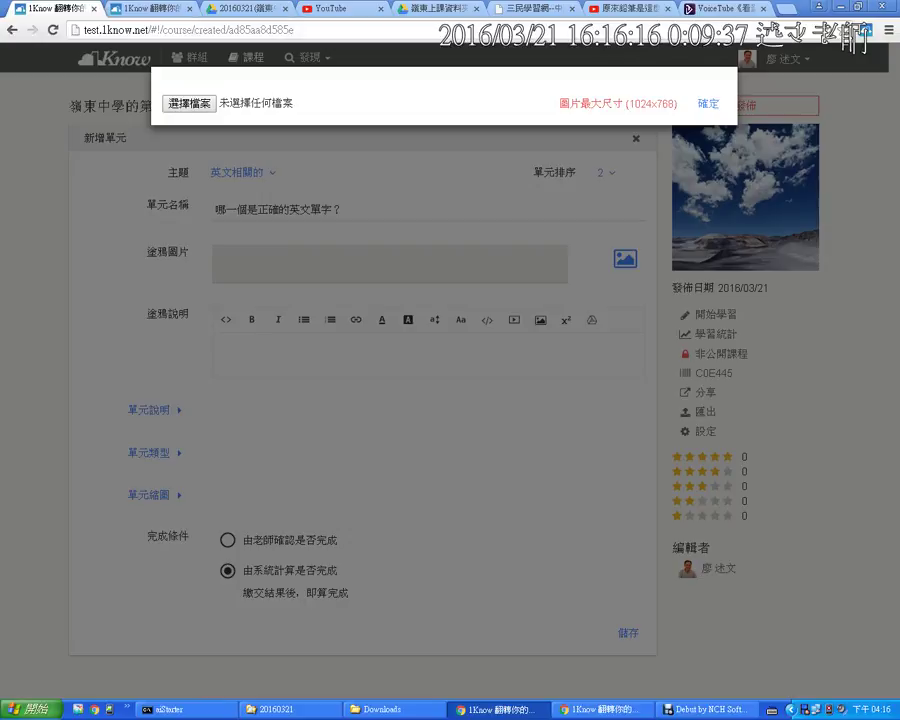
pyautogui.click(189, 104)
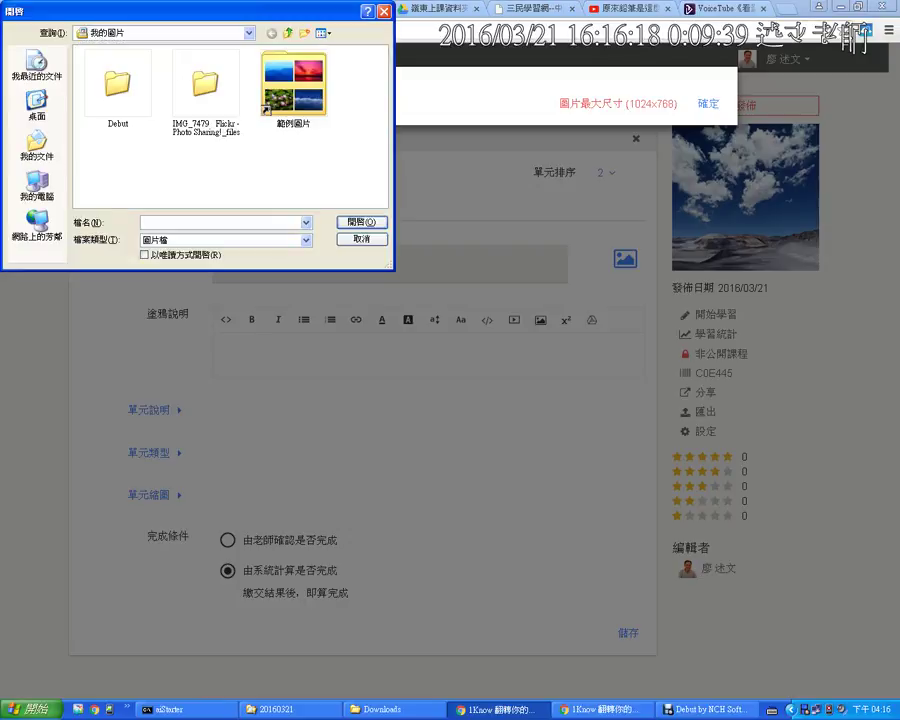
pyautogui.press('Escape')
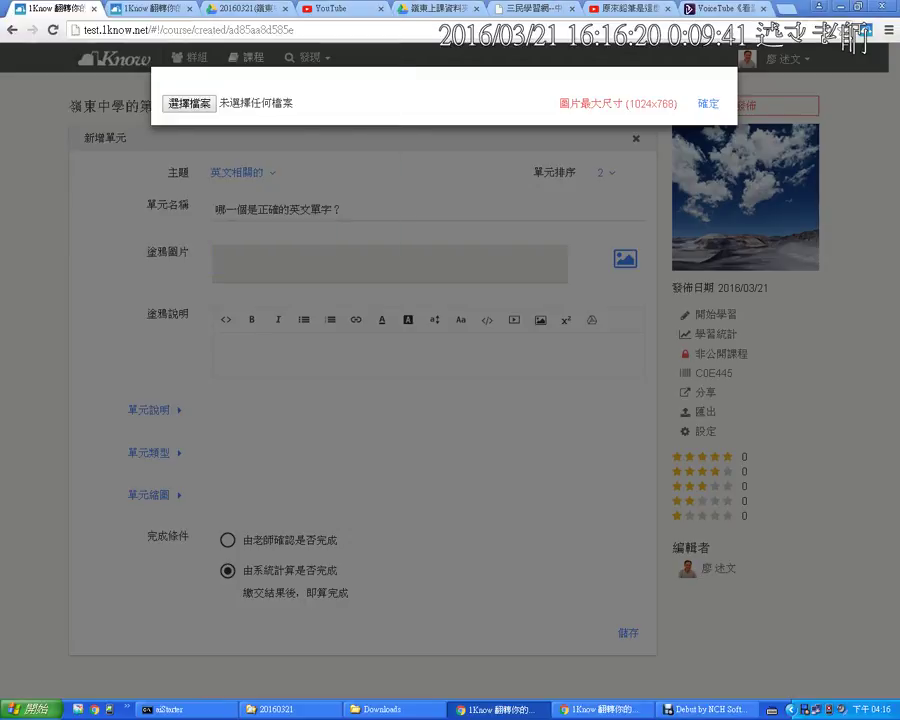
pyautogui.click(189, 104)
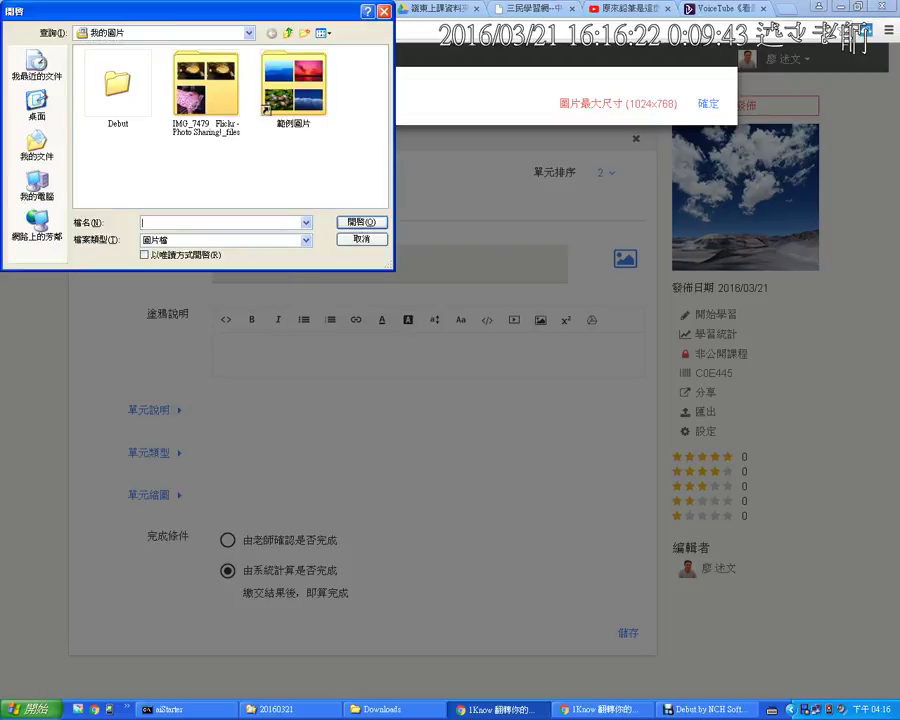
pyautogui.doubleClick(206, 86)
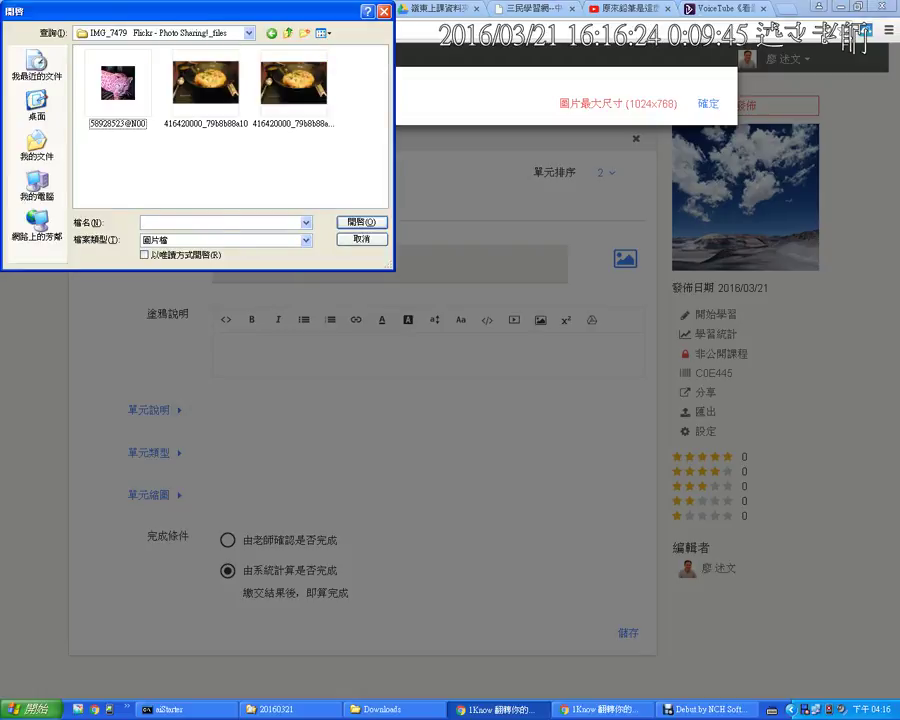
pyautogui.click(206, 84)
pyautogui.press('Return')
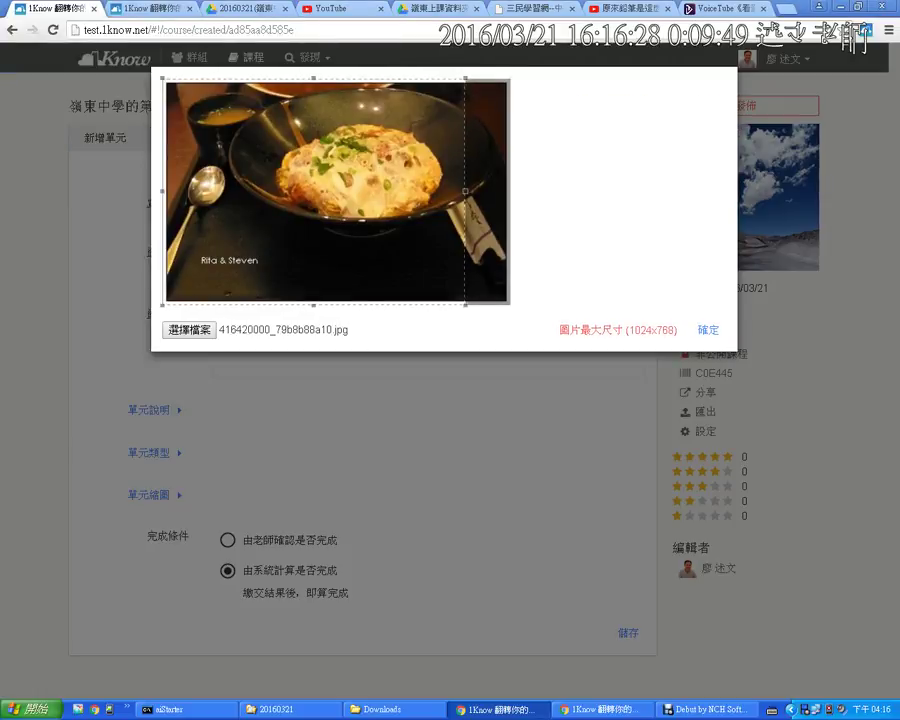
# Move the crop frame to the right edge of the food photo and confirm the drawing picture.
pyautogui.moveTo(313, 191); pyautogui.dragTo(356, 191)
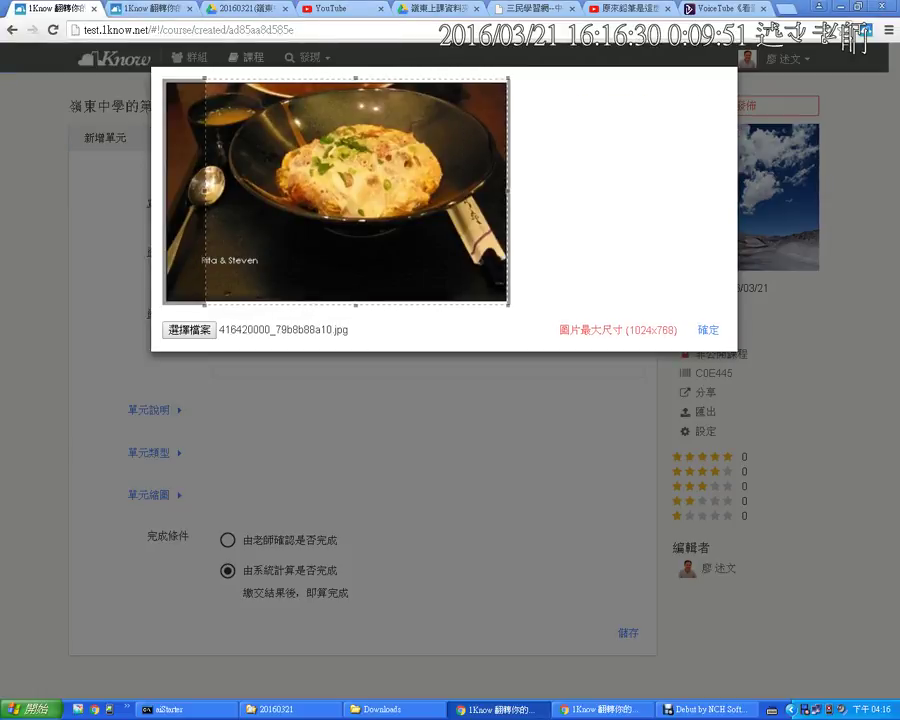
pyautogui.moveTo(676, 330); pyautogui.dragTo(634, 330)
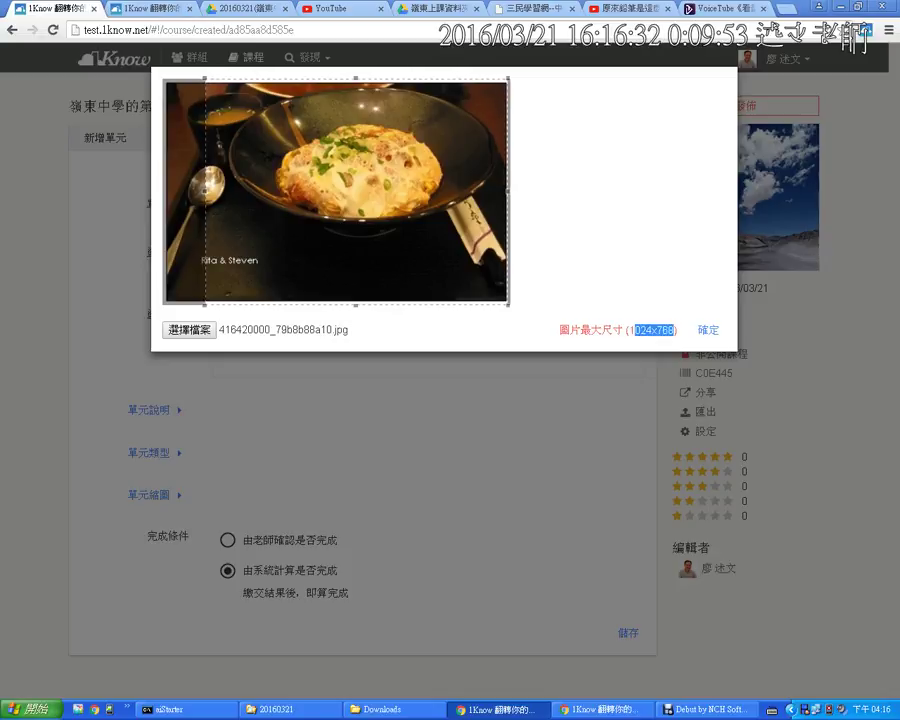
pyautogui.click(708, 330)
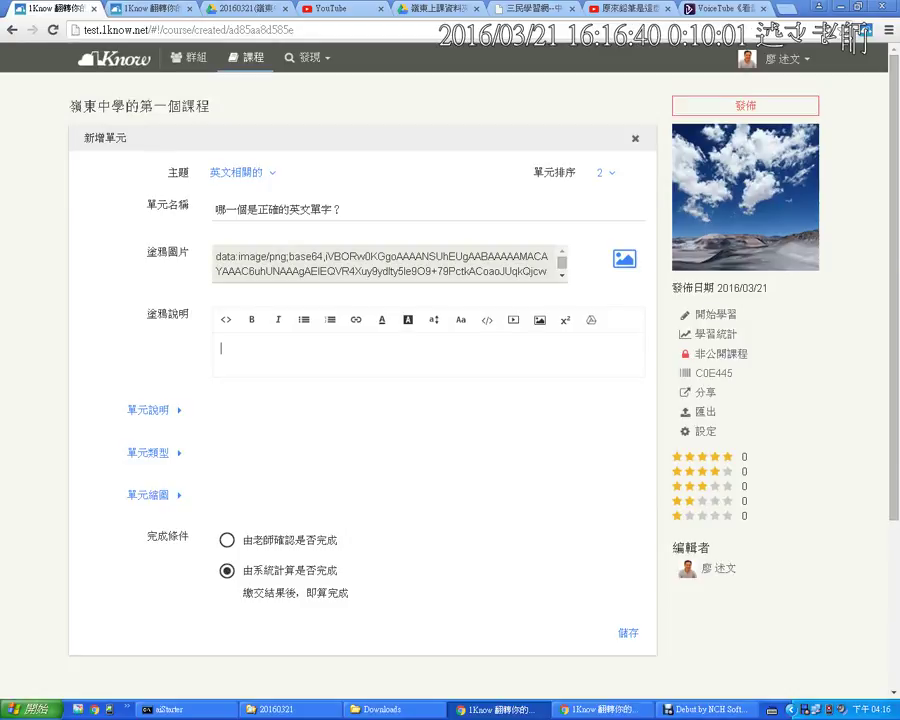
# Enter a short 塗鴉說明 that begins with 這是 and ends with 說明, and save the unit.
pyautogui.write('fu/3')
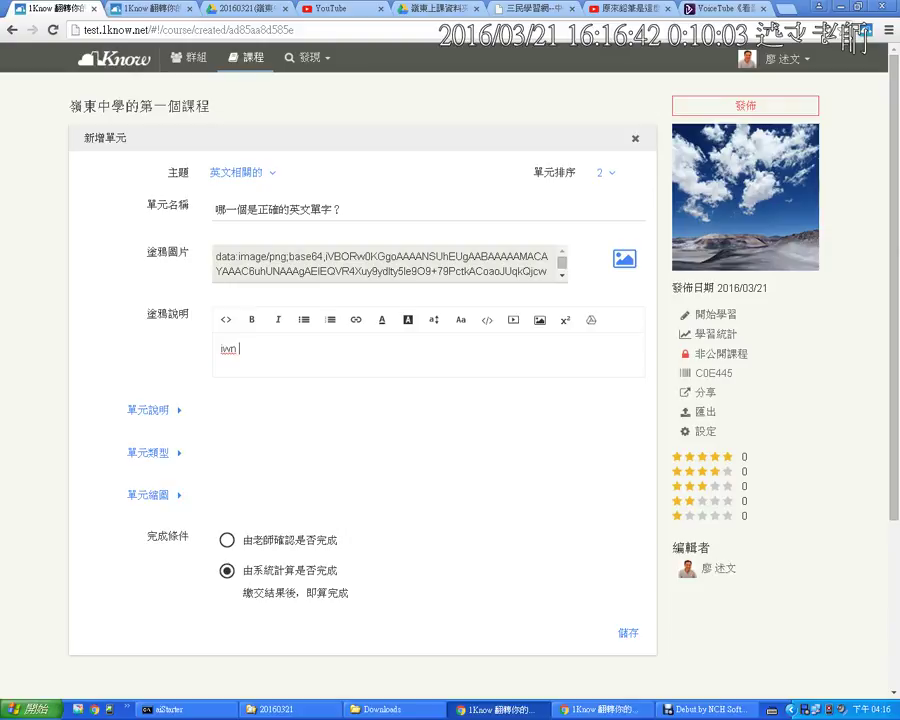
pyautogui.press('BackSpace')
pyautogui.press('BackSpace')
pyautogui.press('BackSpace')
pyautogui.write('inw')
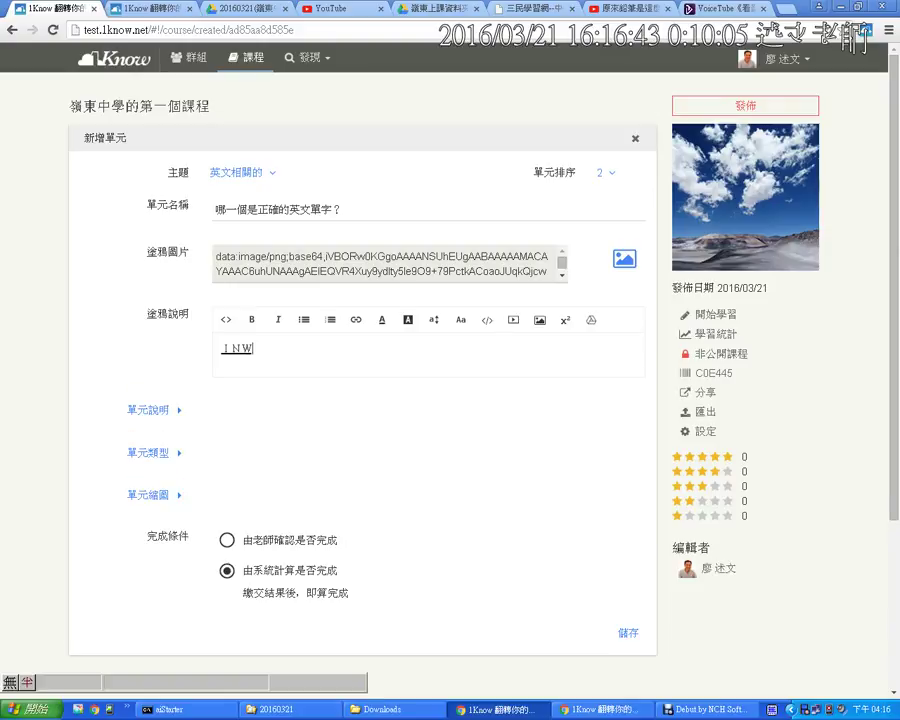
pyautogui.press('space')
pyautogui.write('in')
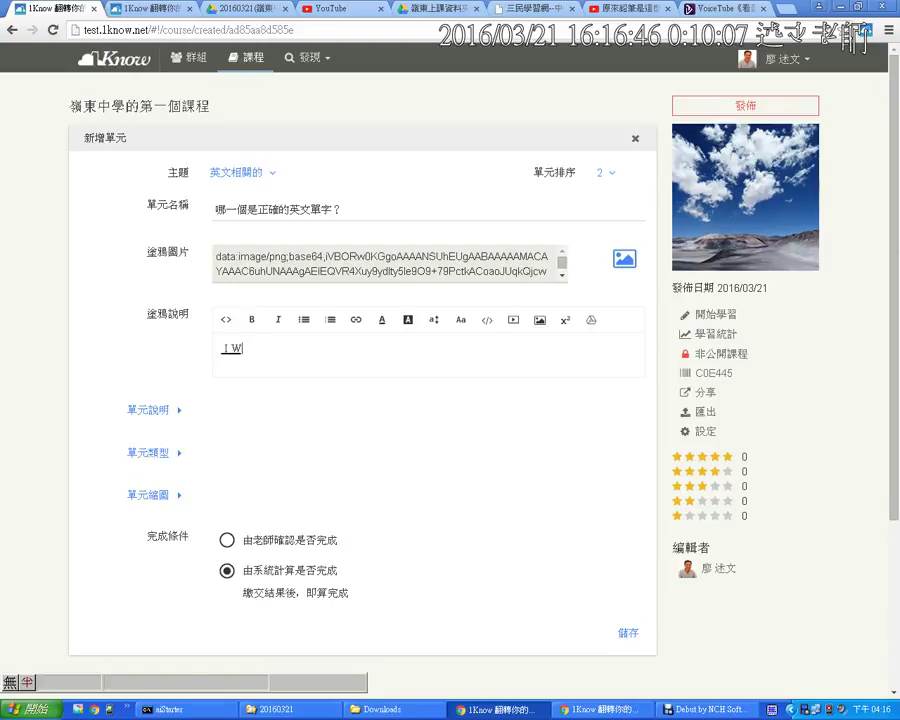
pyautogui.press('space')
pyautogui.write('oo')
pyautogui.press('BackSpace')
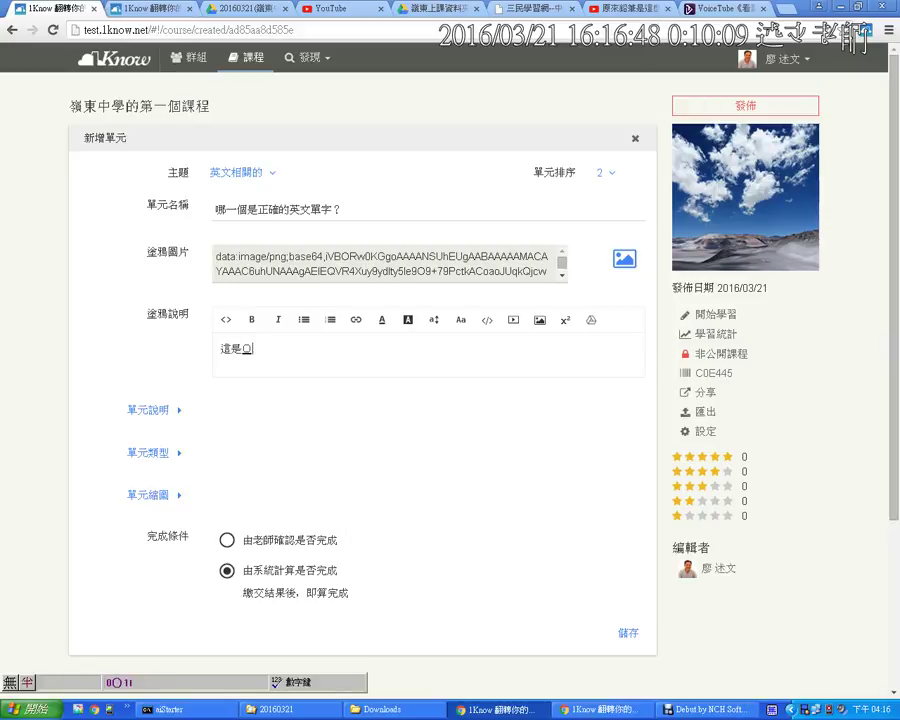
pyautogui.press('BackSpace')
pyautogui.write('w')
pyautogui.write('HY')
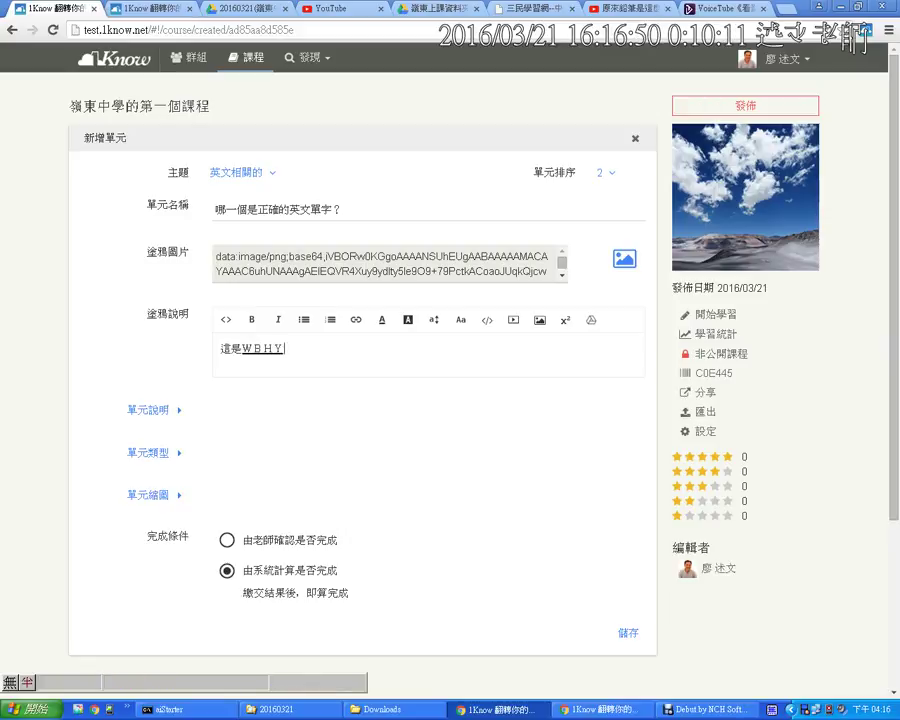
pyautogui.write('QINF說明')
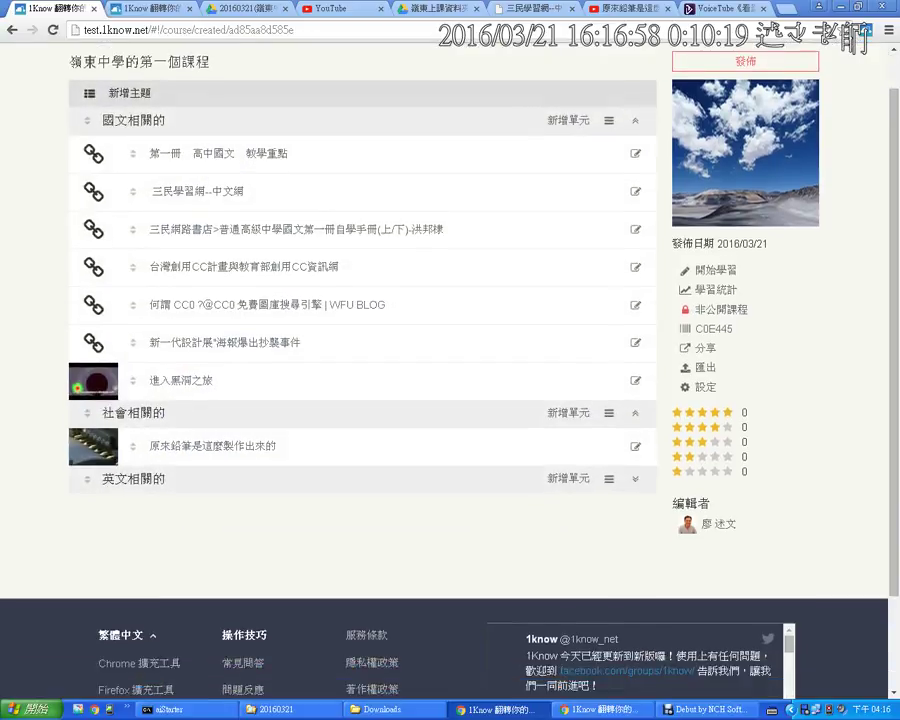
# Publish the course and open its learning page.
pyautogui.scroll(1, 450, 370)
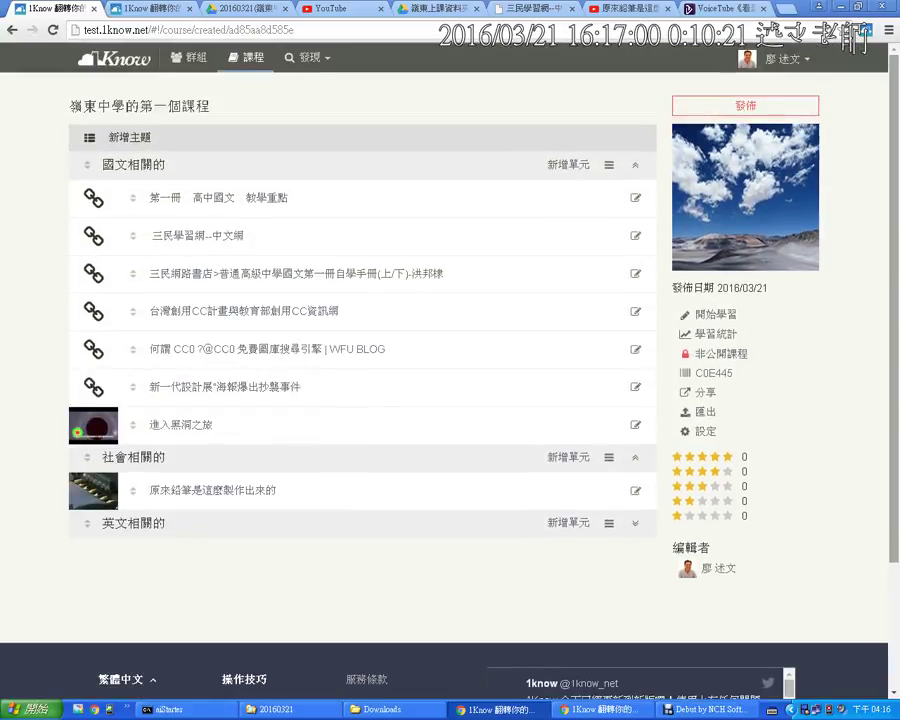
pyautogui.click(745, 106)
pyautogui.click(735, 131)
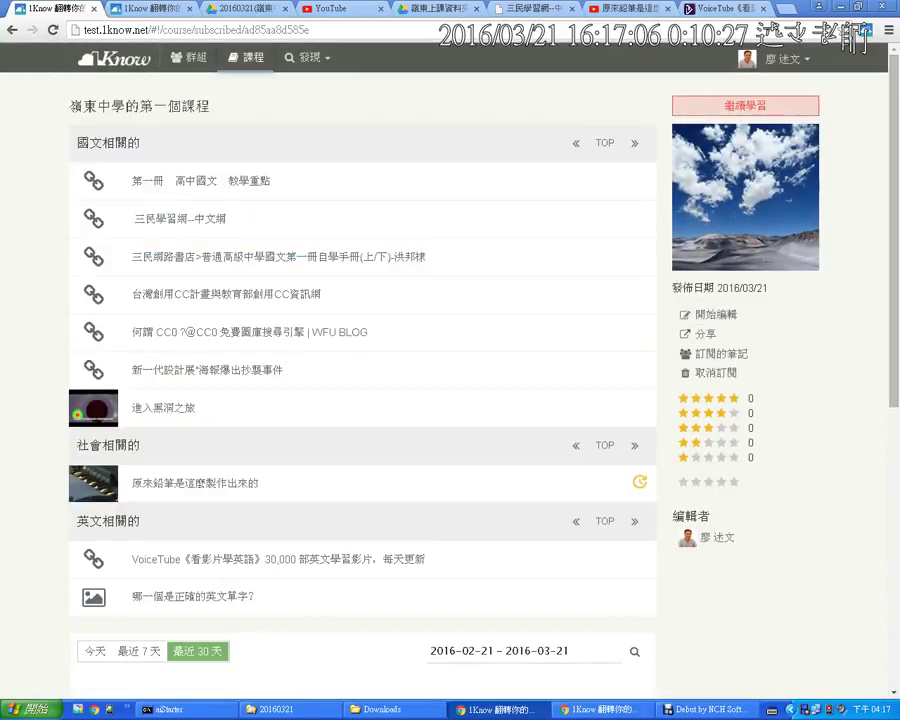
# View the drawing canvas of the unit 哪一個是正確的英文單字？ and close it.
pyautogui.click(200, 596)
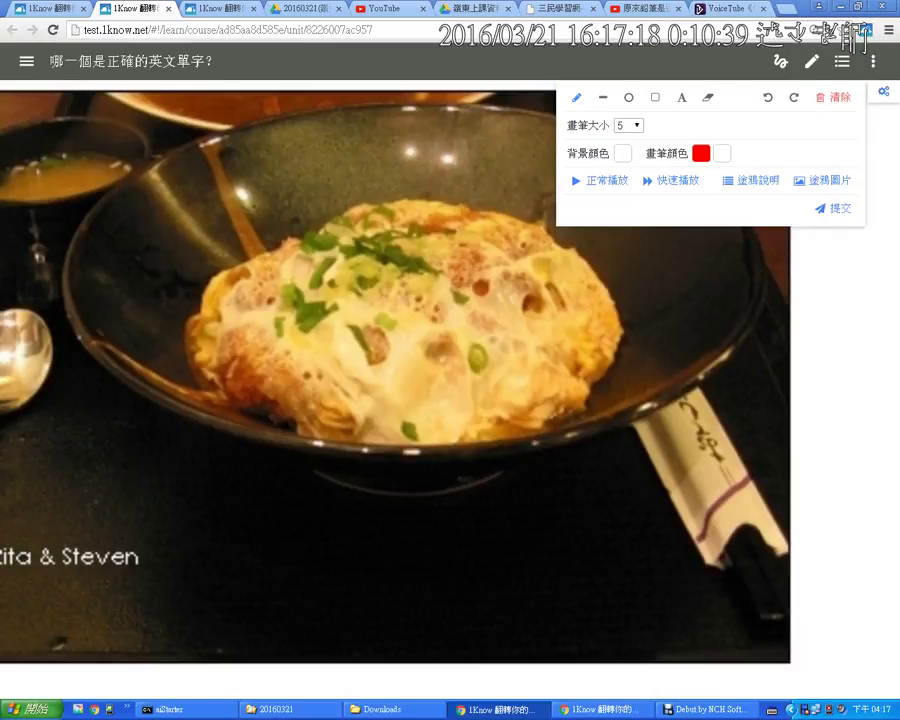
pyautogui.click(169, 8)
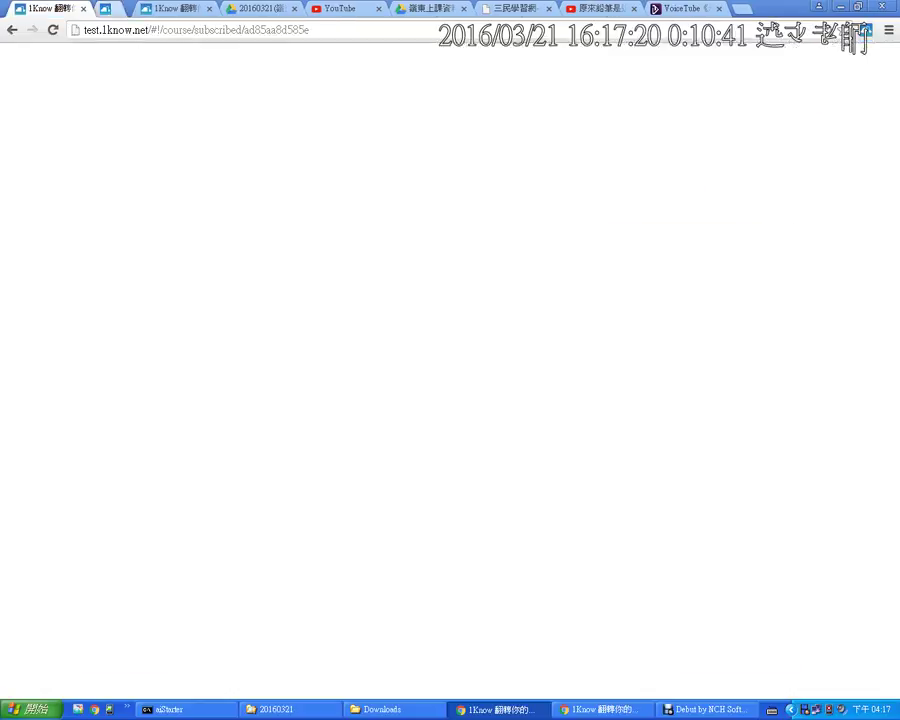